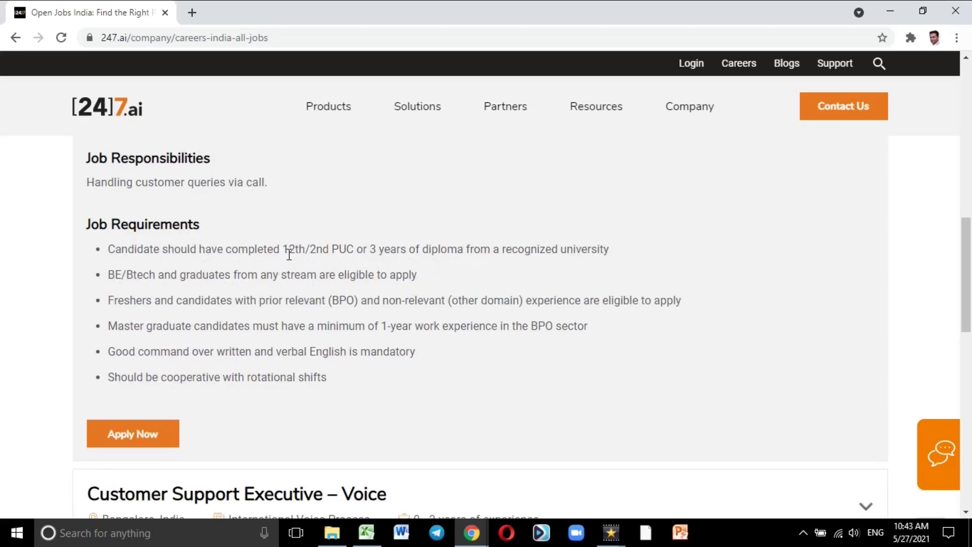
Step: Scroll down the expanded Customer Support posting to reach its Apply Now button
{"action": "scroll", "coordinate": [289, 253], "scroll_direction": "down", "scroll_amount": 1}
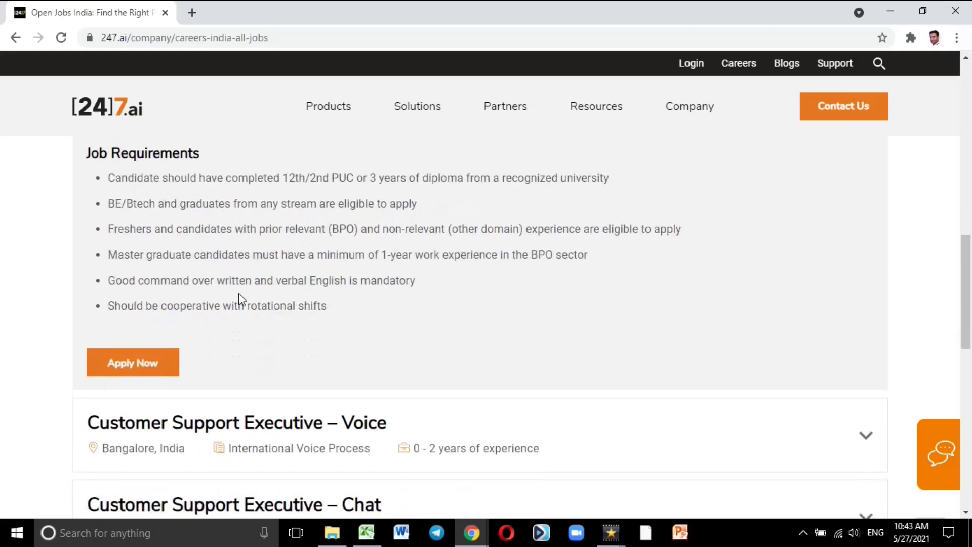
Step: Apply to the posting and choose to register a new Springboard account
{"action": "left_click", "coordinate": [141, 368]}
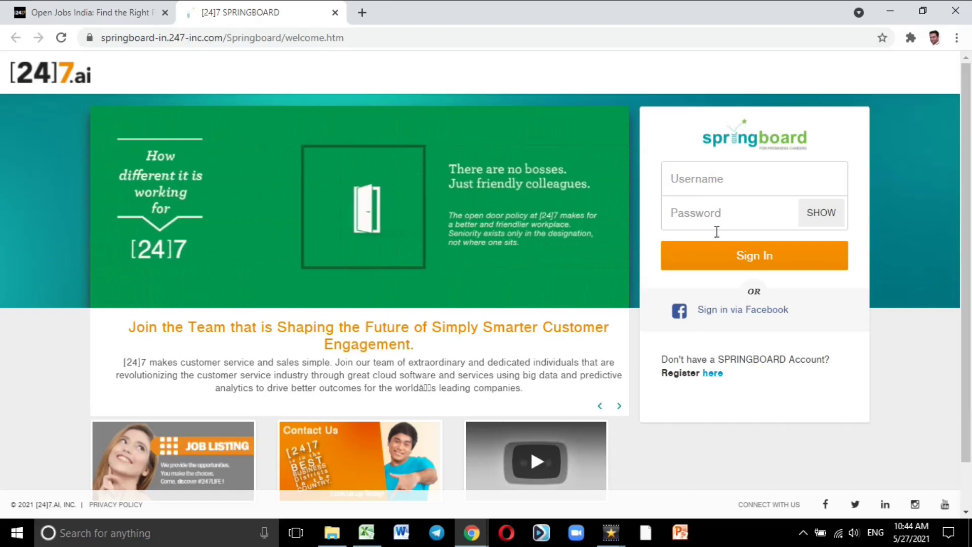
{"action": "left_click", "coordinate": [712, 374]}
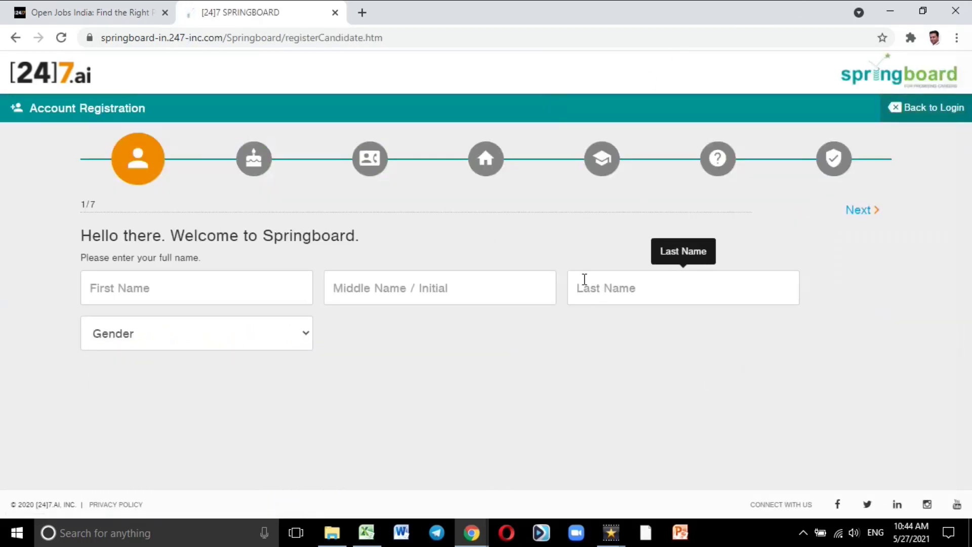
Step: Fill in the candidate's saved first and last name, set gender to Male, and continue
{"action": "left_click", "coordinate": [254, 289]}
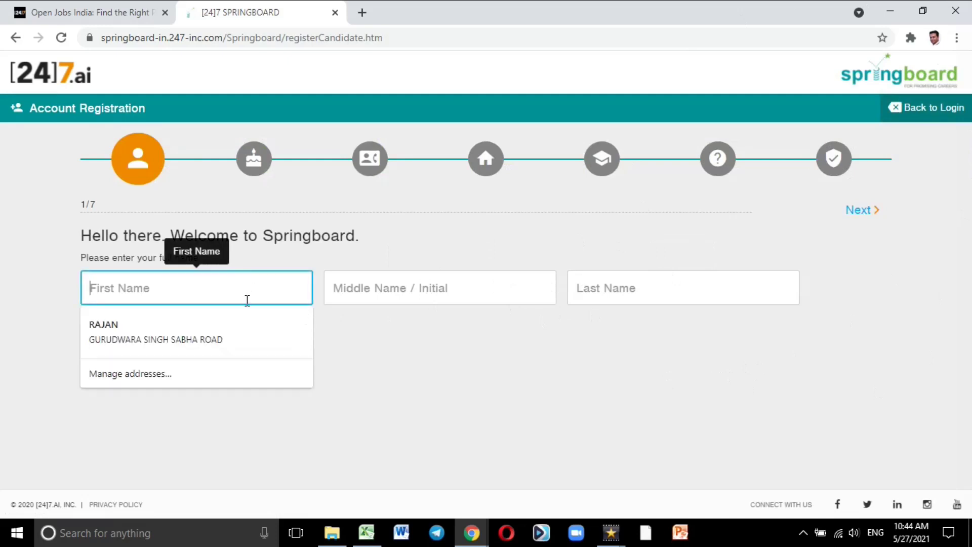
{"action": "left_click", "coordinate": [245, 324]}
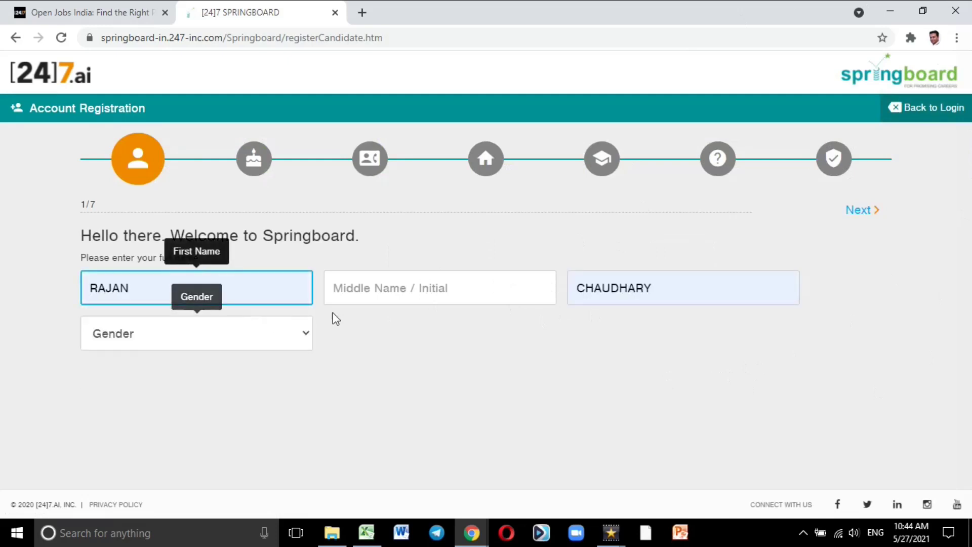
{"action": "left_click", "coordinate": [229, 351]}
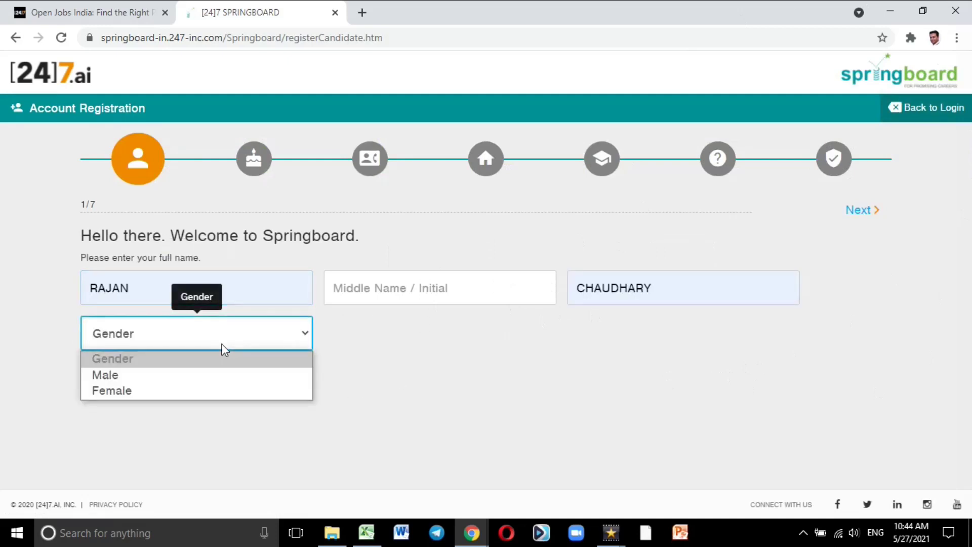
{"action": "left_click", "coordinate": [207, 374]}
{"action": "left_click", "coordinate": [463, 376]}
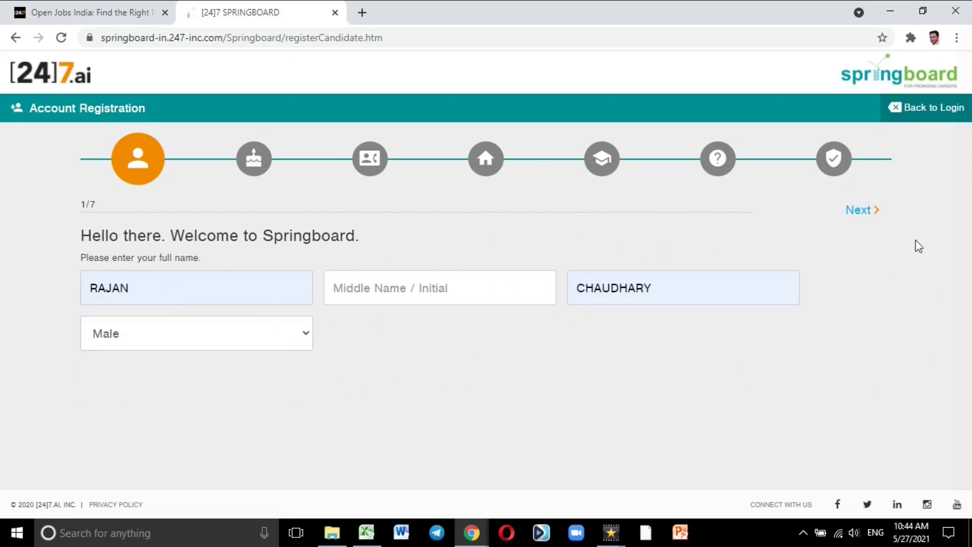
{"action": "left_click", "coordinate": [861, 217]}
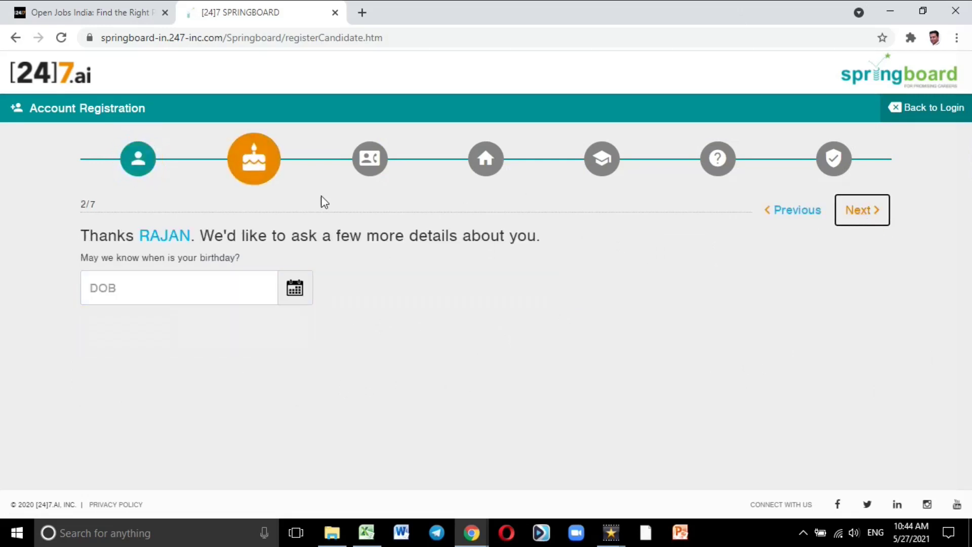
{"action": "left_click", "coordinate": [164, 291]}
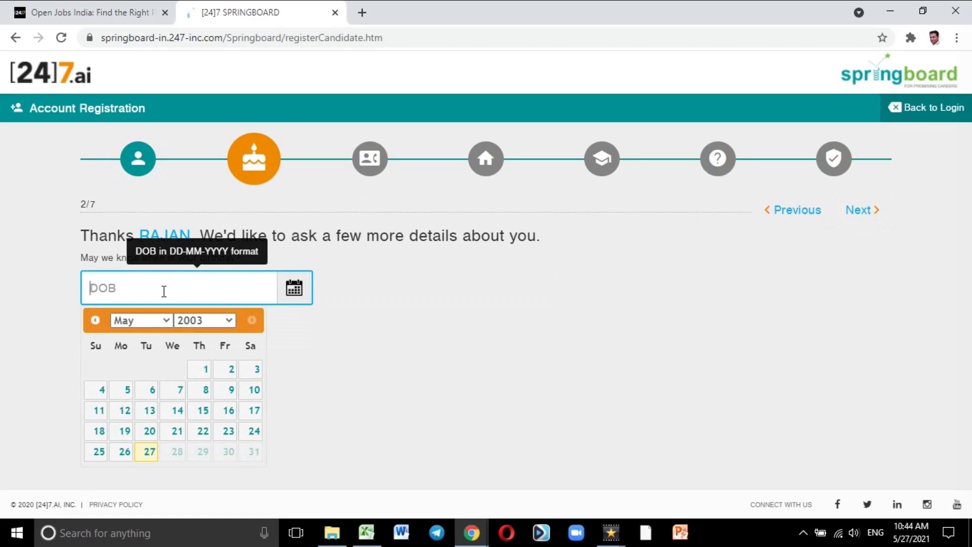
{"action": "left_click", "coordinate": [142, 320]}
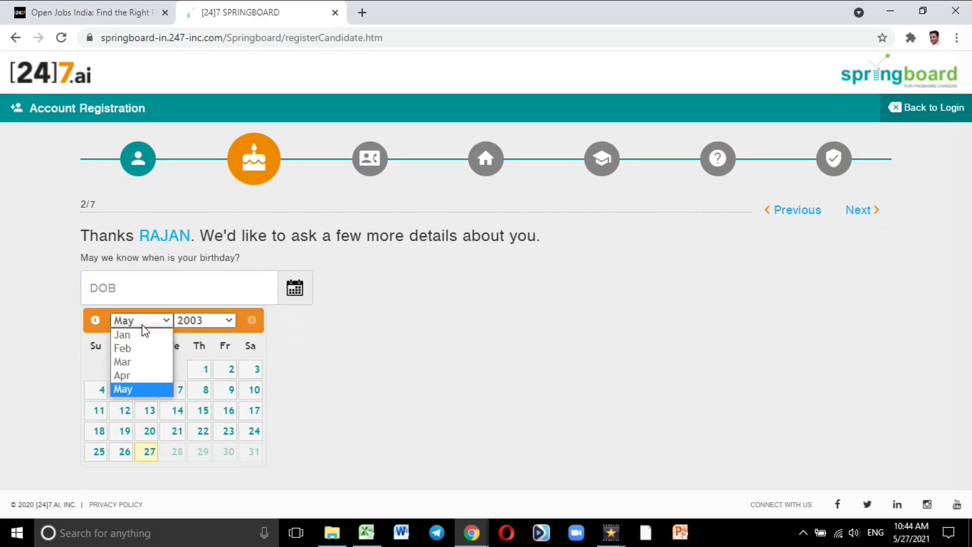
{"action": "left_click", "coordinate": [380, 342]}
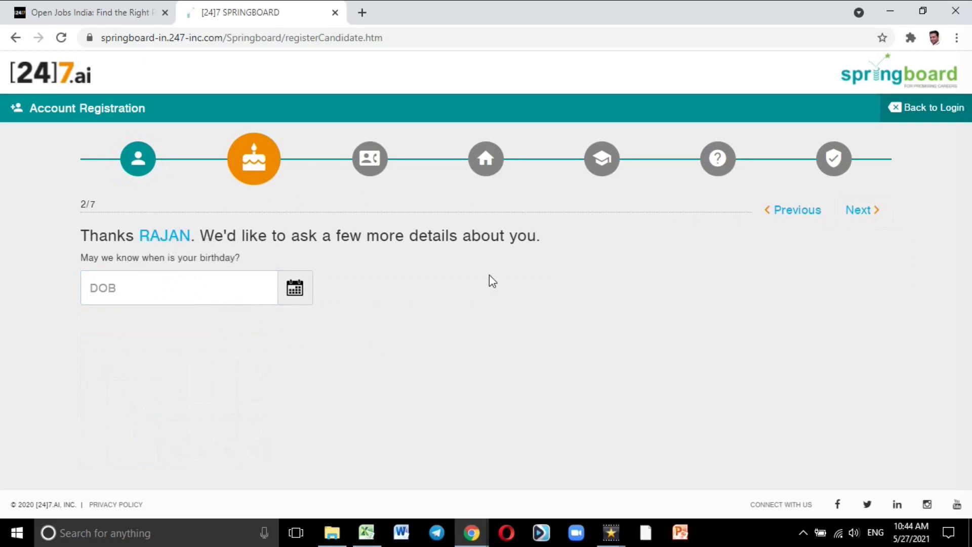
{"action": "left_click", "coordinate": [227, 285]}
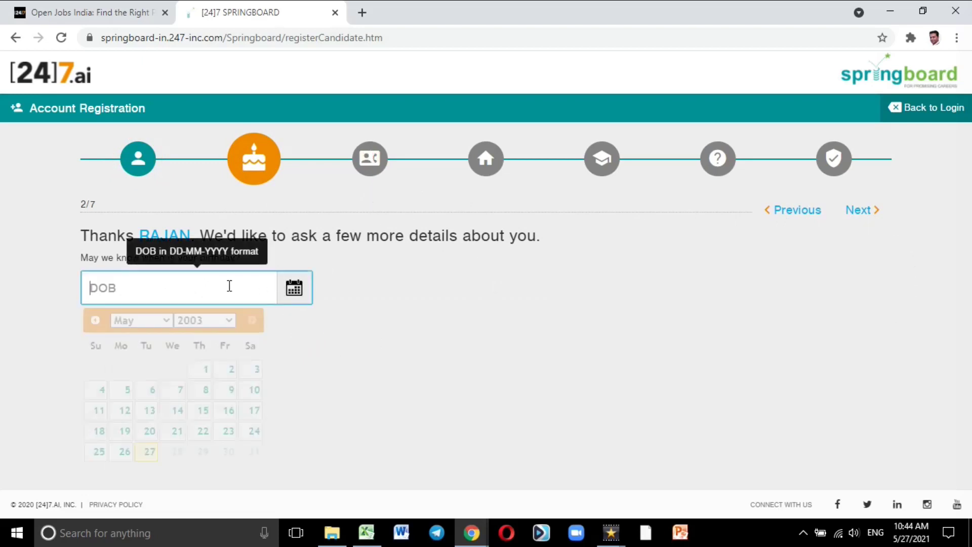
{"action": "left_click", "coordinate": [215, 323]}
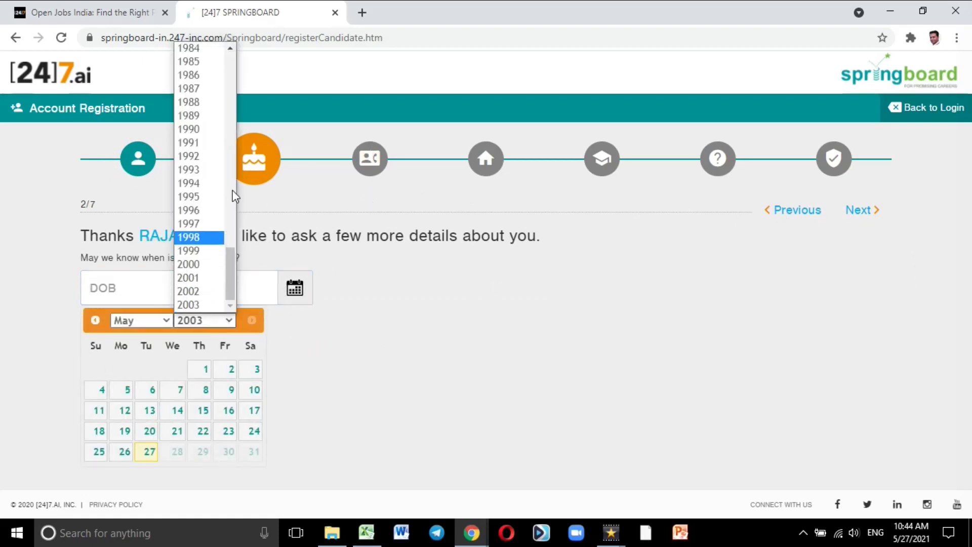
{"action": "scroll", "coordinate": [219, 262], "scroll_direction": "up", "scroll_amount": 5}
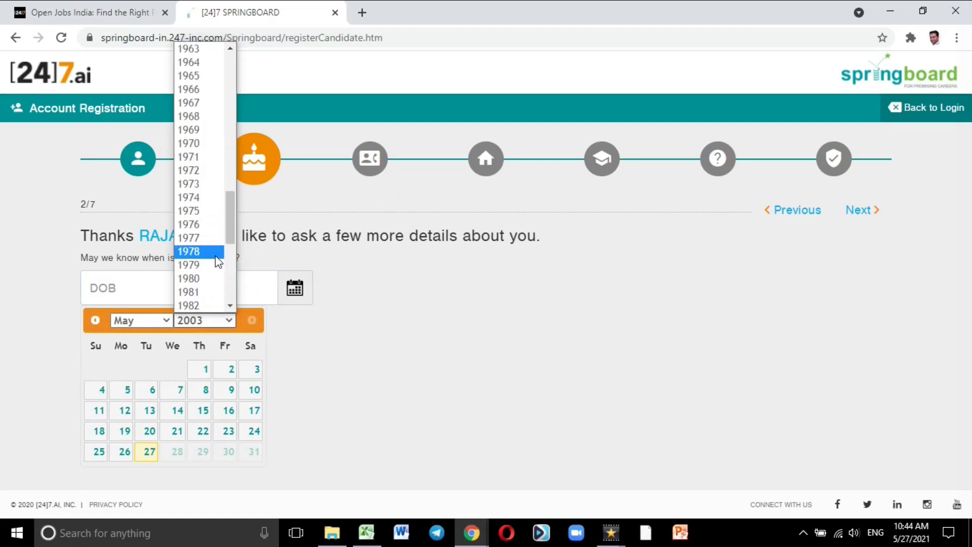
{"action": "scroll", "coordinate": [218, 263], "scroll_direction": "down", "scroll_amount": 3}
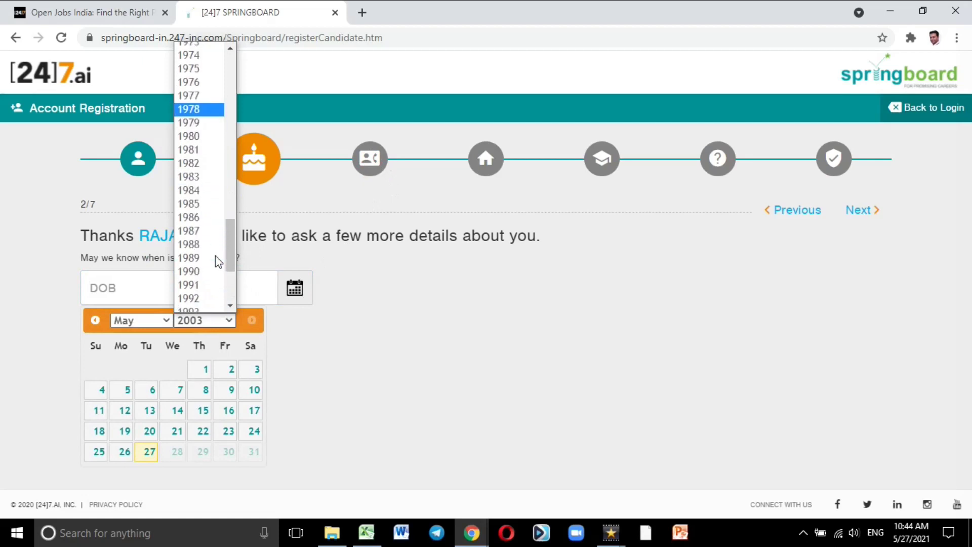
{"action": "left_click", "coordinate": [212, 194]}
{"action": "left_click", "coordinate": [154, 317]}
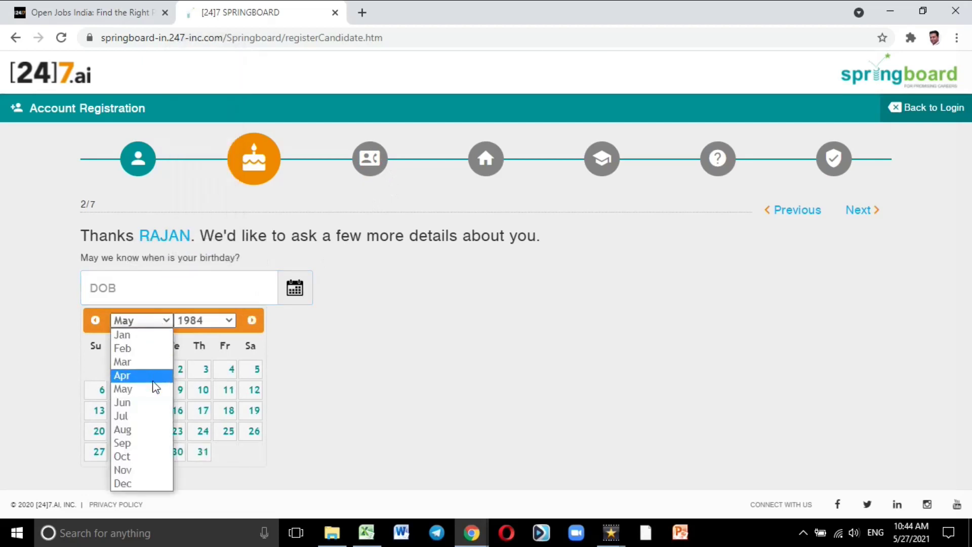
{"action": "left_click", "coordinate": [144, 443]}
{"action": "left_click", "coordinate": [206, 453]}
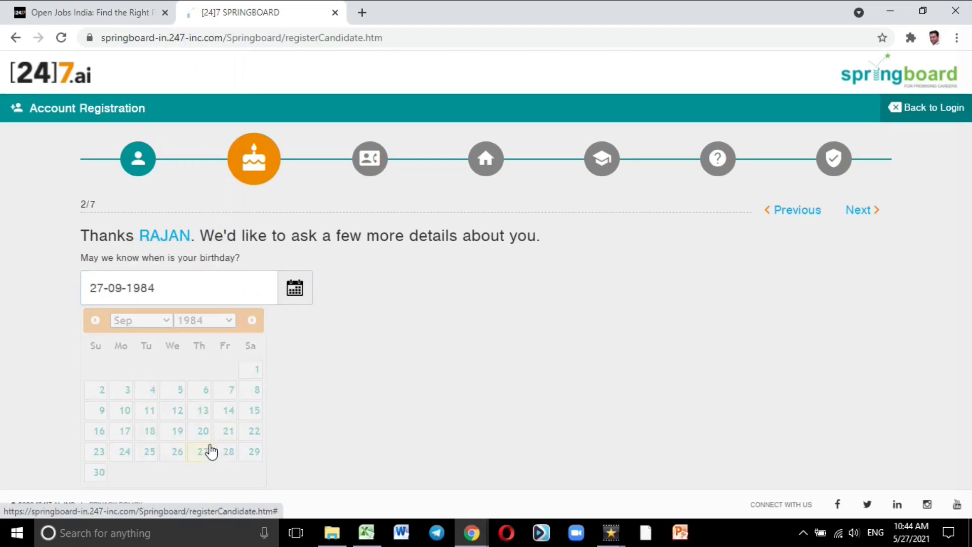
{"action": "left_click", "coordinate": [859, 212]}
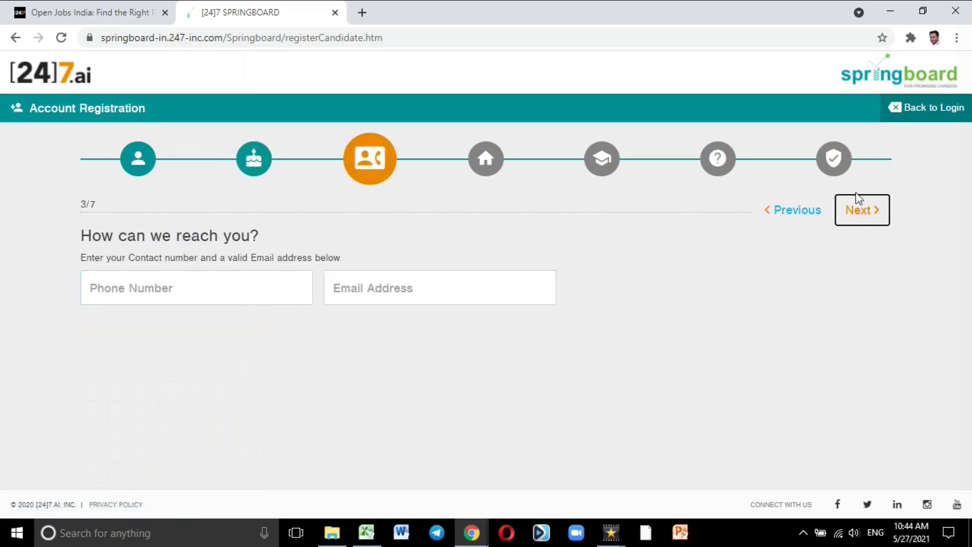
Step: Enter the saved phone number and the candidate's e-mail address, then continue to step 4
{"action": "left_click", "coordinate": [267, 290]}
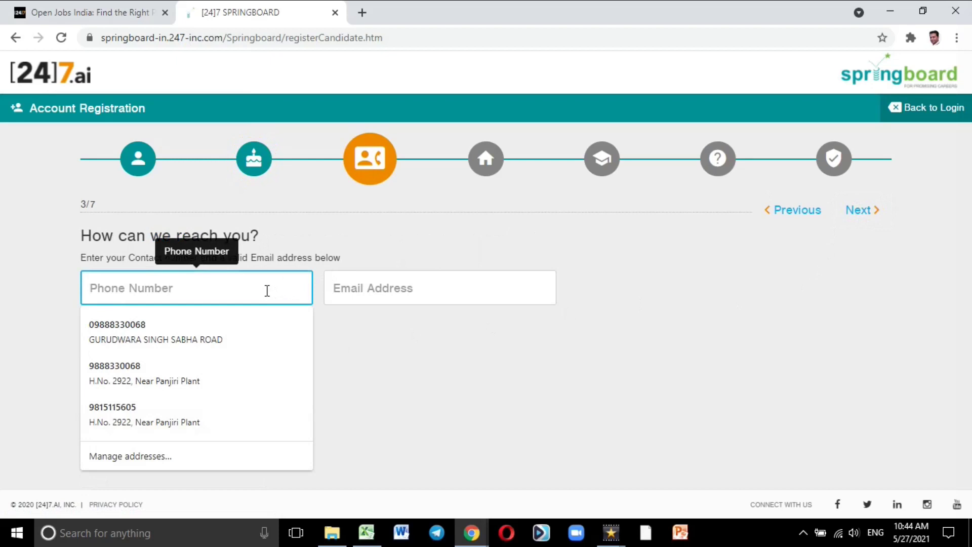
{"action": "left_click", "coordinate": [223, 366]}
{"action": "left_click", "coordinate": [422, 287]}
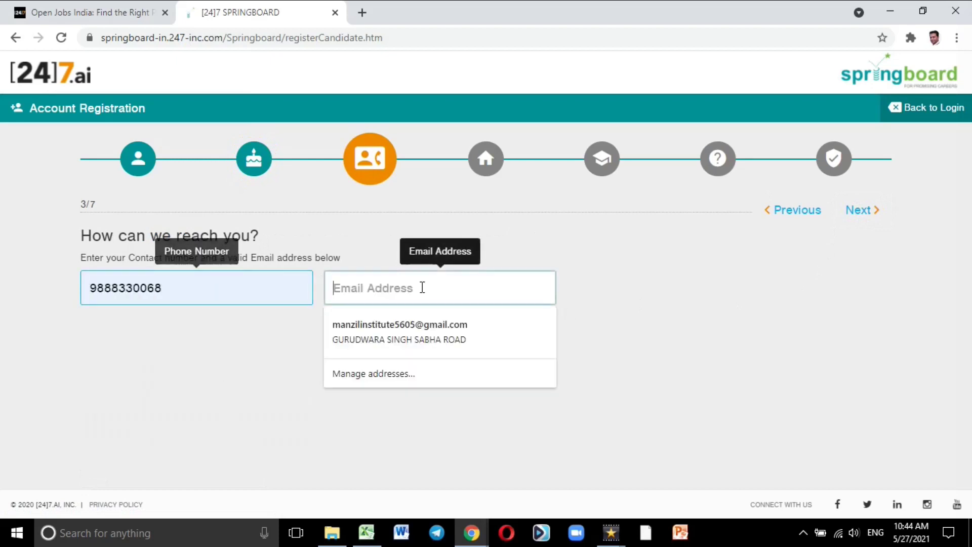
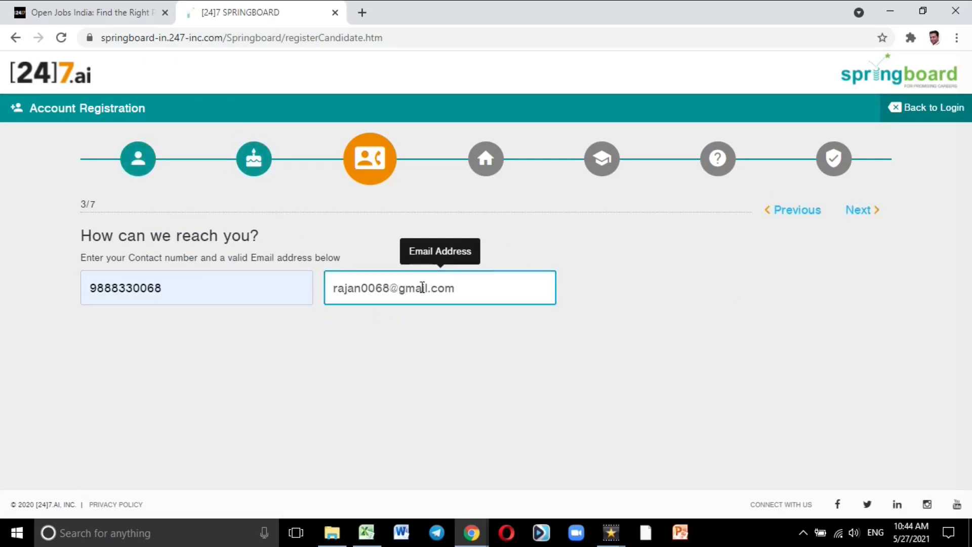
{"action": "left_click", "coordinate": [858, 216]}
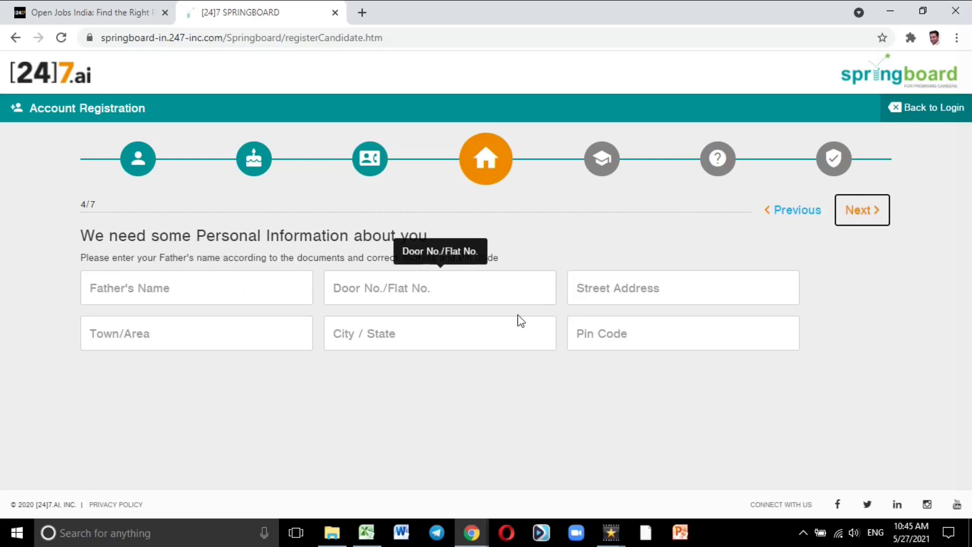
Step: Enter the father's full name, clearing and correcting the mistyped attempts
{"action": "left_click", "coordinate": [262, 294]}
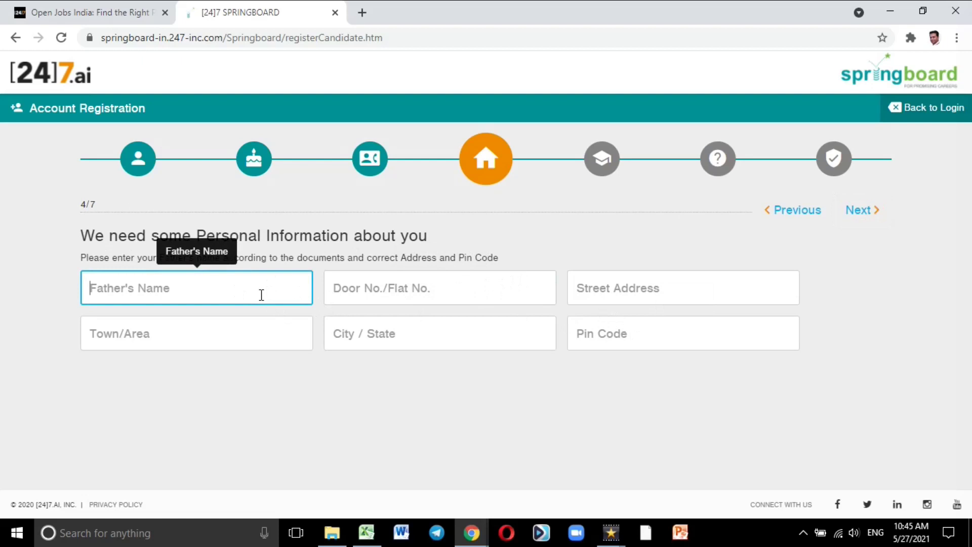
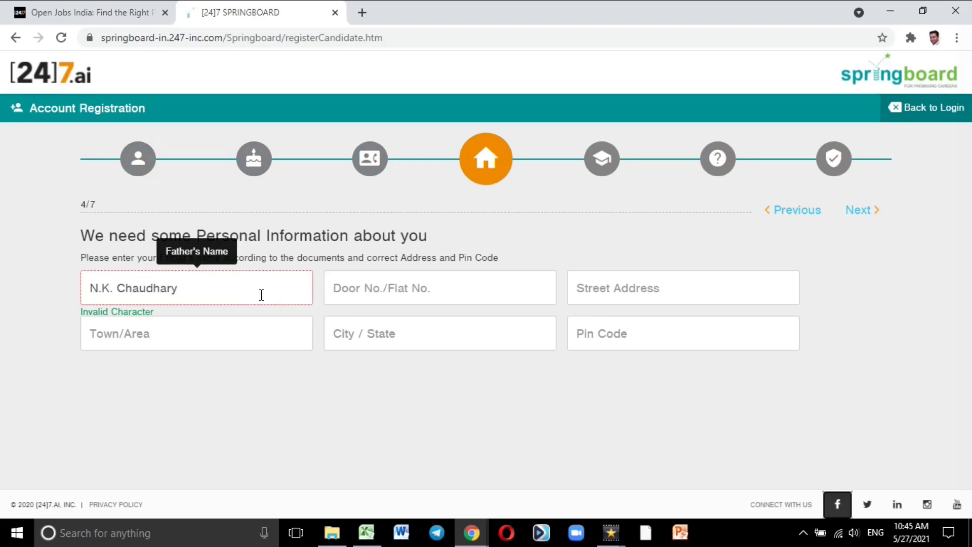
{"action": "left_click", "coordinate": [394, 298]}
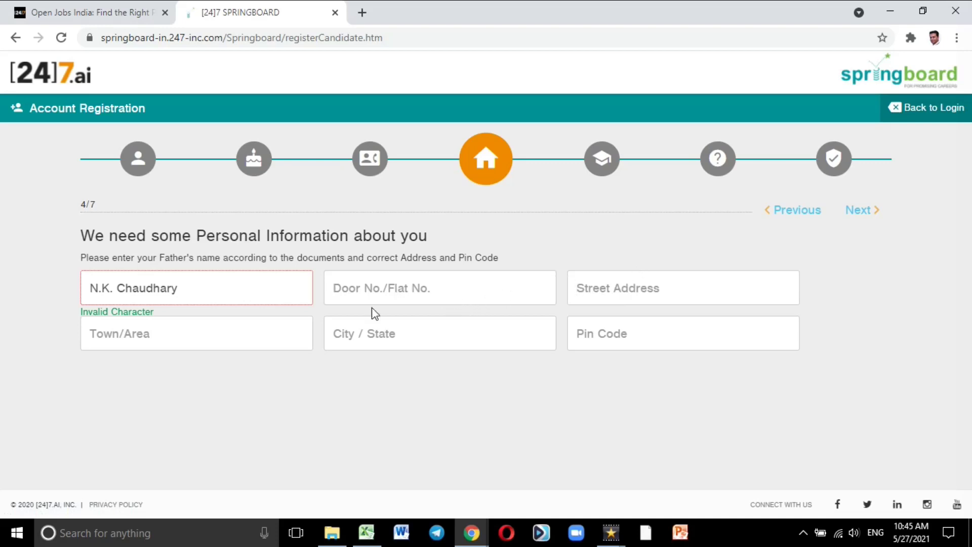
{"action": "left_click", "coordinate": [395, 339]}
{"action": "left_click", "coordinate": [683, 340]}
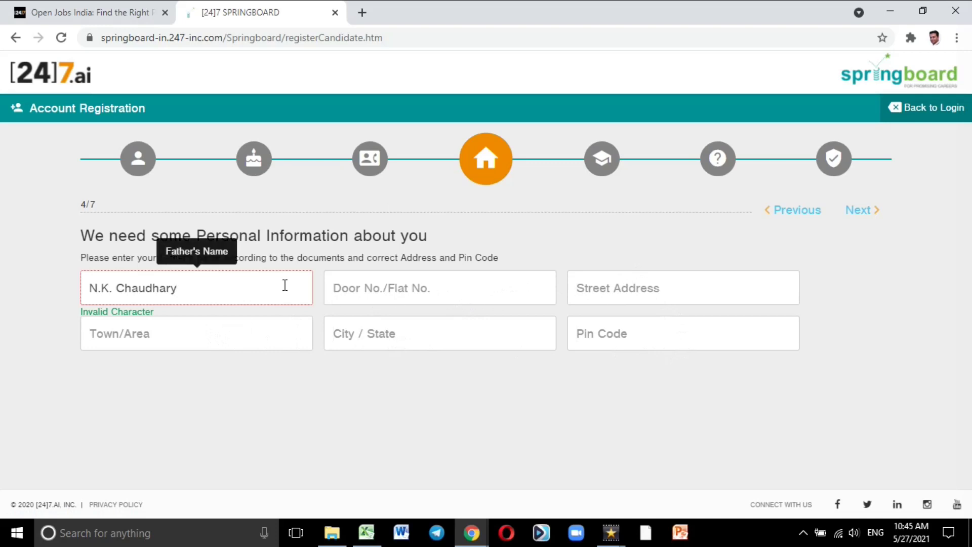
{"action": "key", "text": "BackSpace"}
{"action": "key", "text": "BackSpace"}
{"action": "key", "text": "BackSpace"}
{"action": "key", "text": "BackSpace"}
{"action": "key", "text": "BackSpace"}
{"action": "key", "text": "BackSpace"}
{"action": "key", "text": "BackSpace"}
{"action": "key", "text": "BackSpace"}
{"action": "key", "text": "BackSpace"}
{"action": "key", "text": "BackSpace"}
{"action": "key", "text": "BackSpace"}
{"action": "key", "text": "BackSpace"}
{"action": "key", "text": "BackSpace"}
{"action": "key", "text": "BackSpace"}
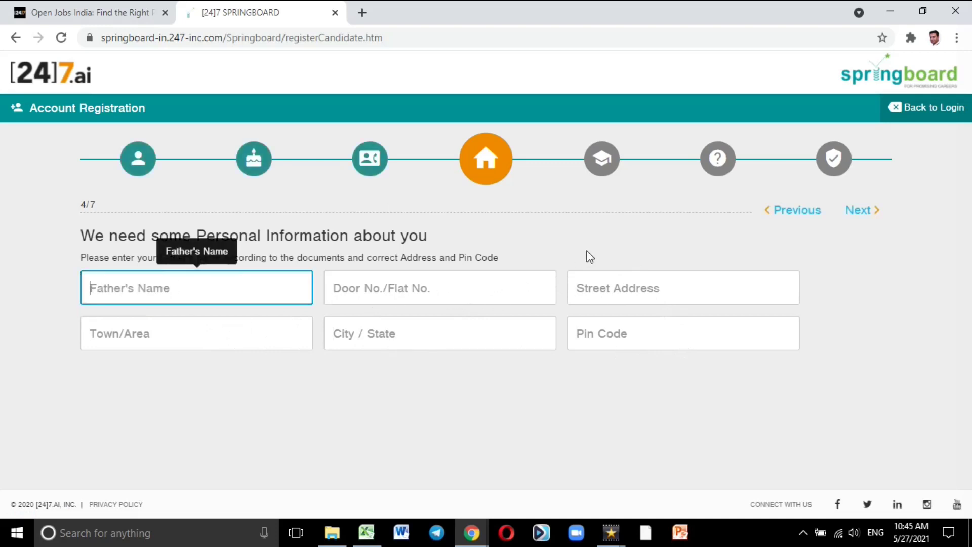
{"action": "left_click", "coordinate": [432, 285]}
{"action": "type", "text": "d"}
{"action": "key", "text": "BackSpace"}
{"action": "left_click", "coordinate": [242, 286]}
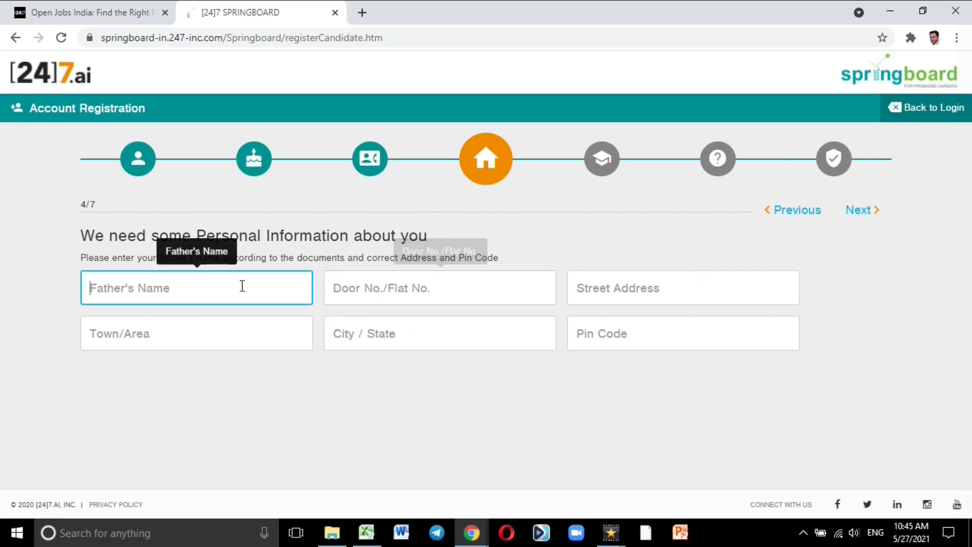
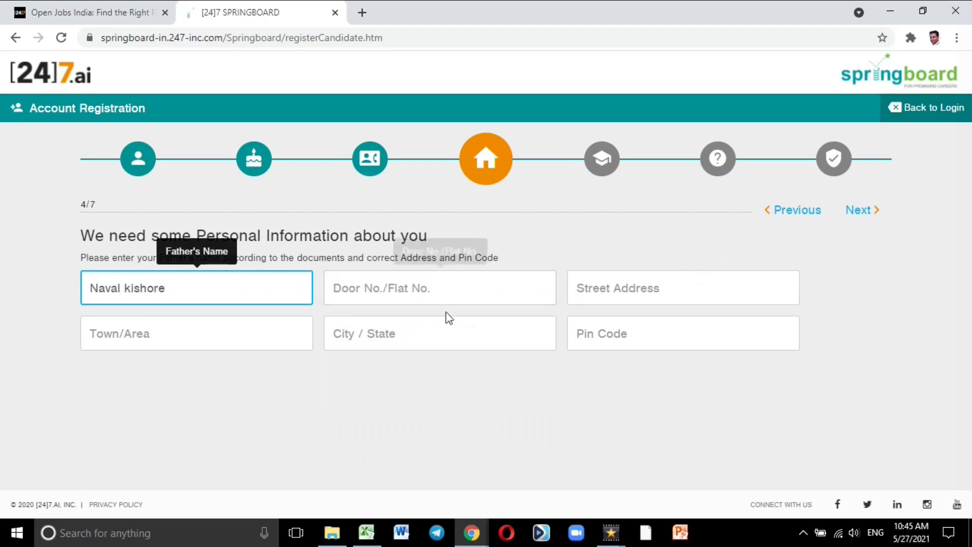
Step: Fill in the address's door number, town, city/state and pin code
{"action": "left_click", "coordinate": [478, 285]}
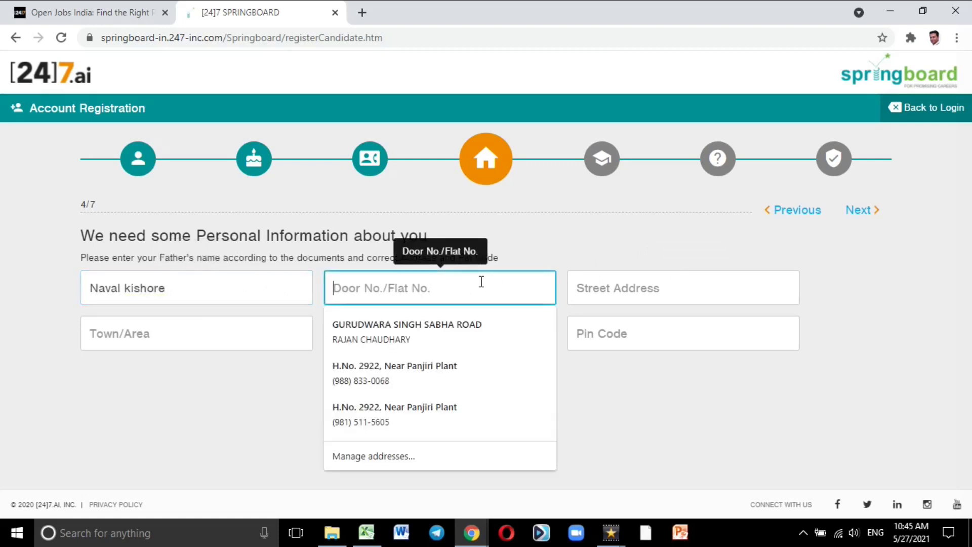
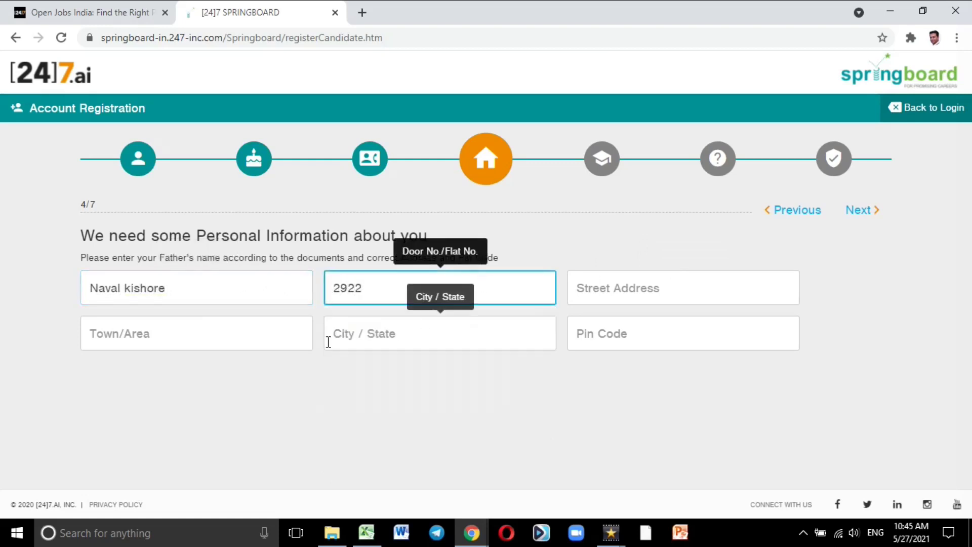
{"action": "left_click", "coordinate": [246, 342]}
{"action": "type", "text": "rajpu"}
{"action": "key", "text": "BackSpace"}
{"action": "key", "text": "BackSpace"}
{"action": "key", "text": "BackSpace"}
{"action": "key", "text": "BackSpace"}
{"action": "type", "text": "Rajpura"}
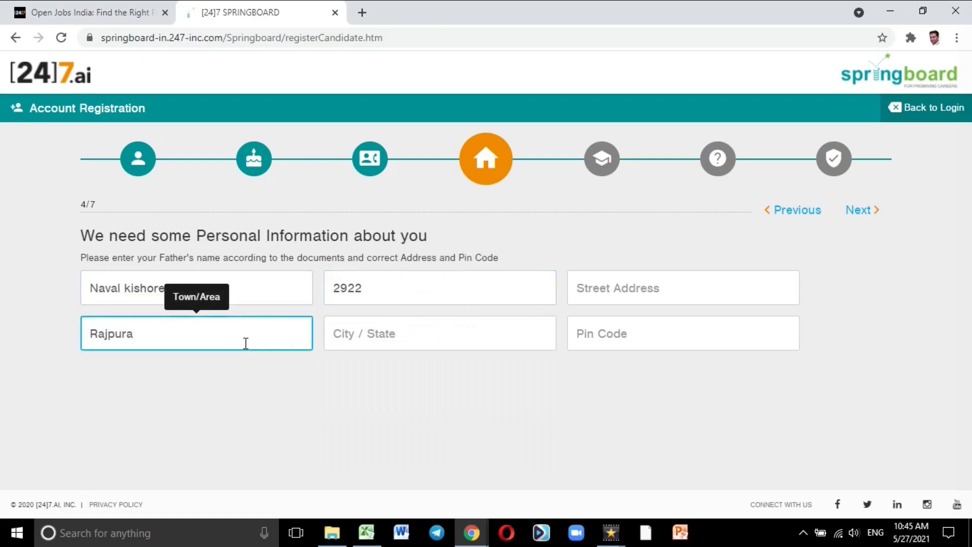
{"action": "left_click", "coordinate": [459, 332]}
{"action": "type", "text": "Punjab"}
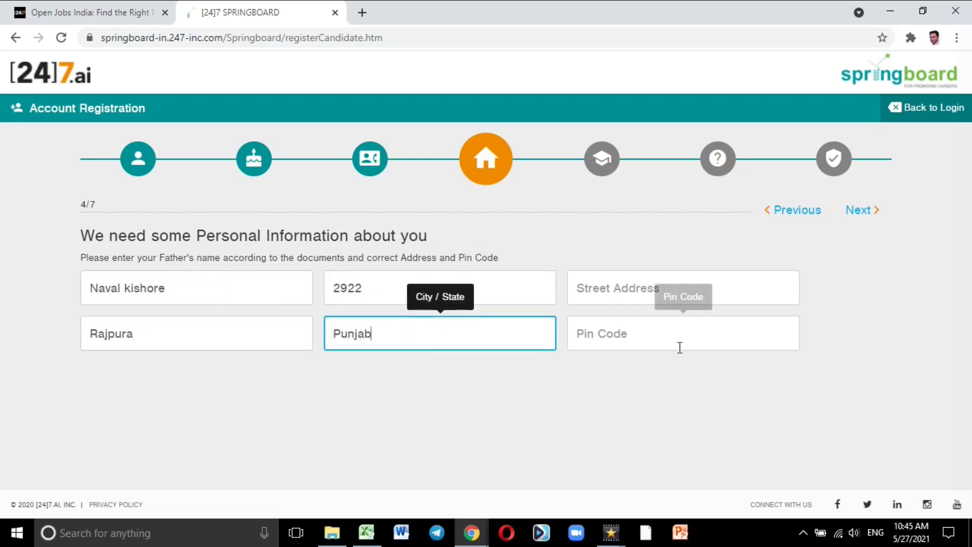
{"action": "left_click", "coordinate": [697, 334]}
{"action": "type", "text": "140401"}
Step: Add the missing street address, correcting its typo
{"action": "left_click", "coordinate": [834, 284]}
{"action": "left_click", "coordinate": [861, 210]}
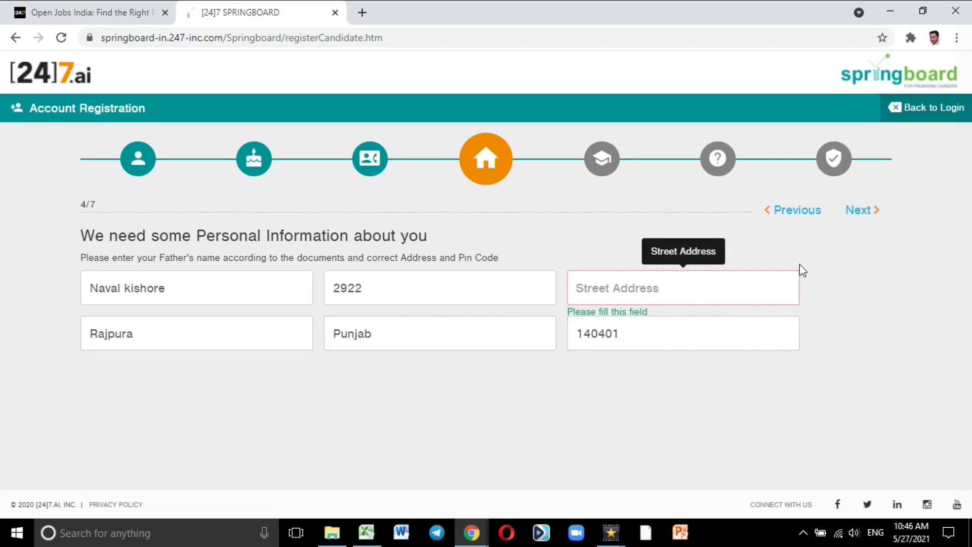
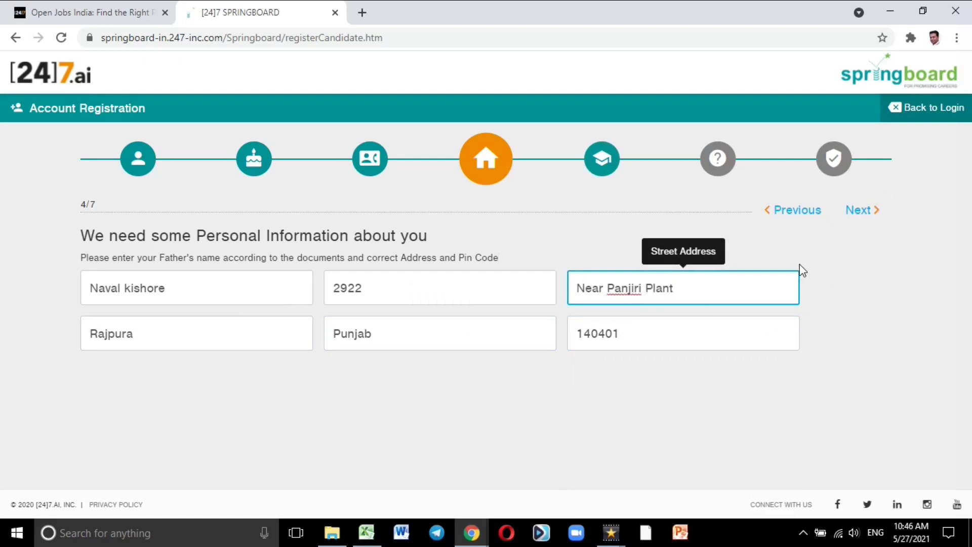
Step: Set qualification to Graduate & above, work experience Yes, with 20 months total
{"action": "left_click", "coordinate": [862, 212]}
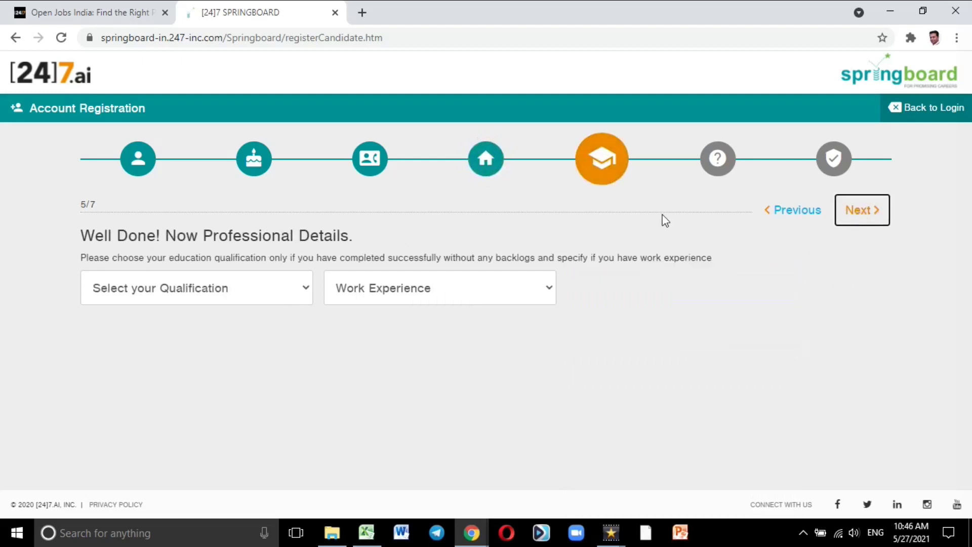
{"action": "left_click", "coordinate": [197, 291]}
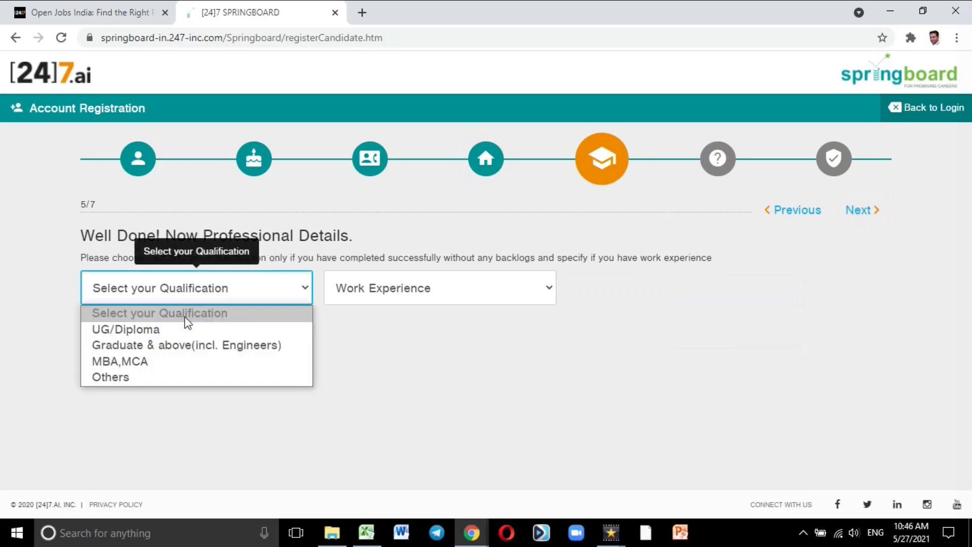
{"action": "left_click", "coordinate": [188, 345]}
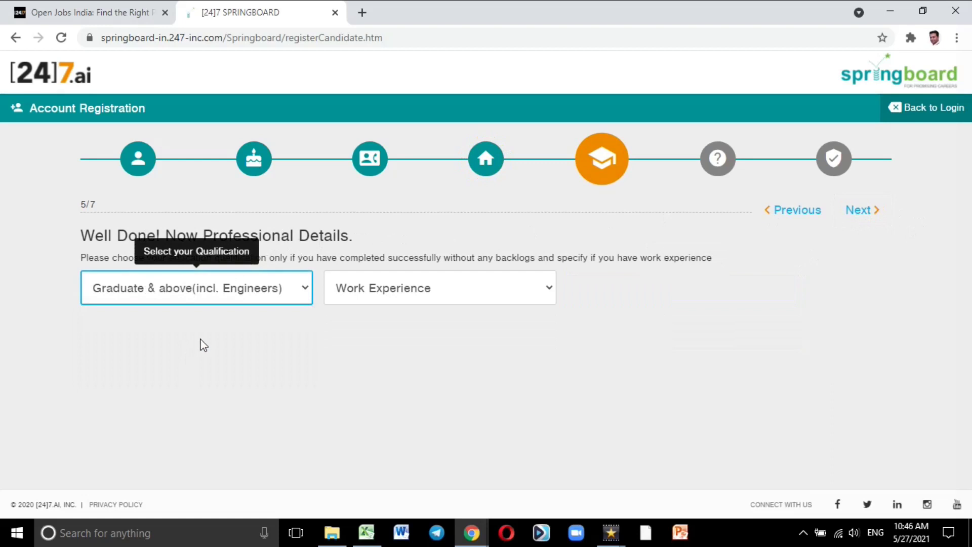
{"action": "left_click", "coordinate": [384, 292]}
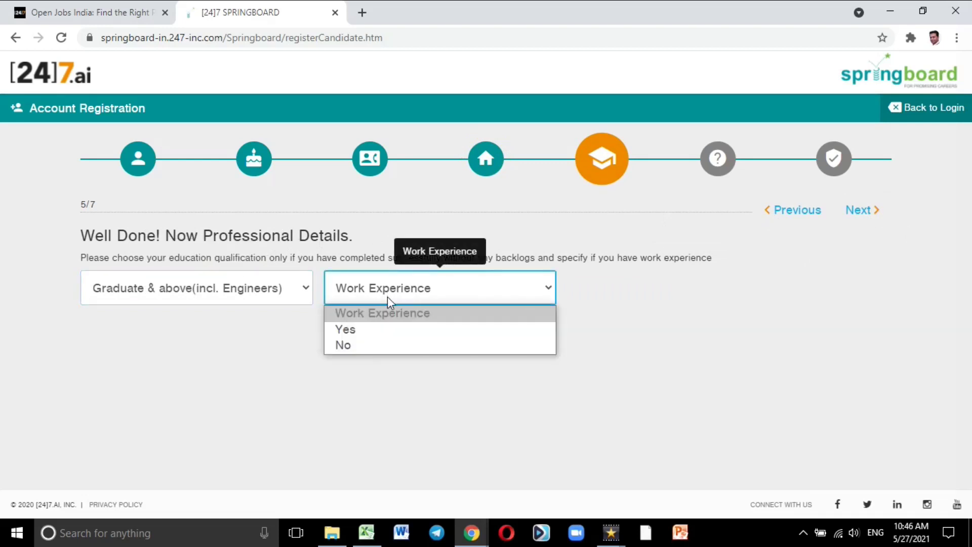
{"action": "left_click", "coordinate": [380, 331]}
{"action": "left_click", "coordinate": [650, 291]}
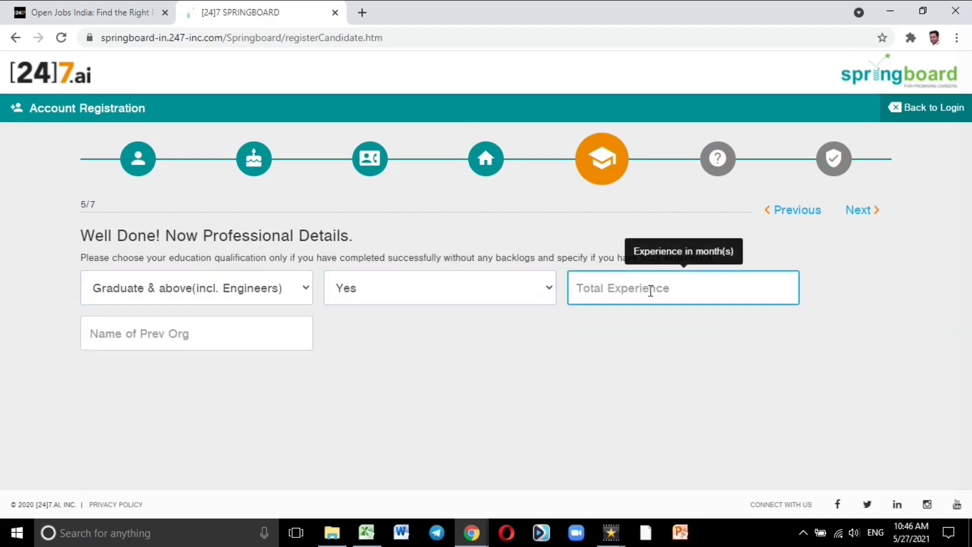
{"action": "type", "text": "20"}
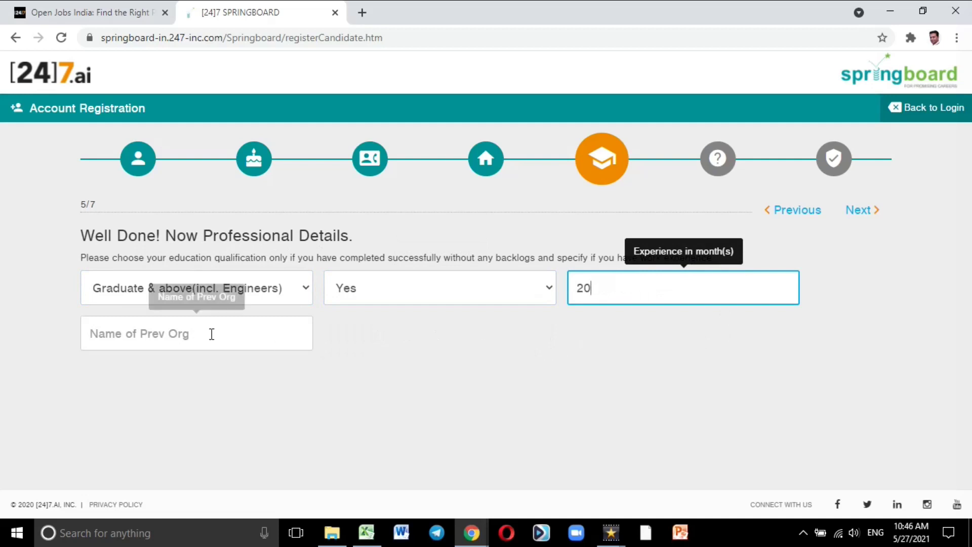
Step: Enter the previous organisation's name and move on to the job application step
{"action": "left_click", "coordinate": [211, 333]}
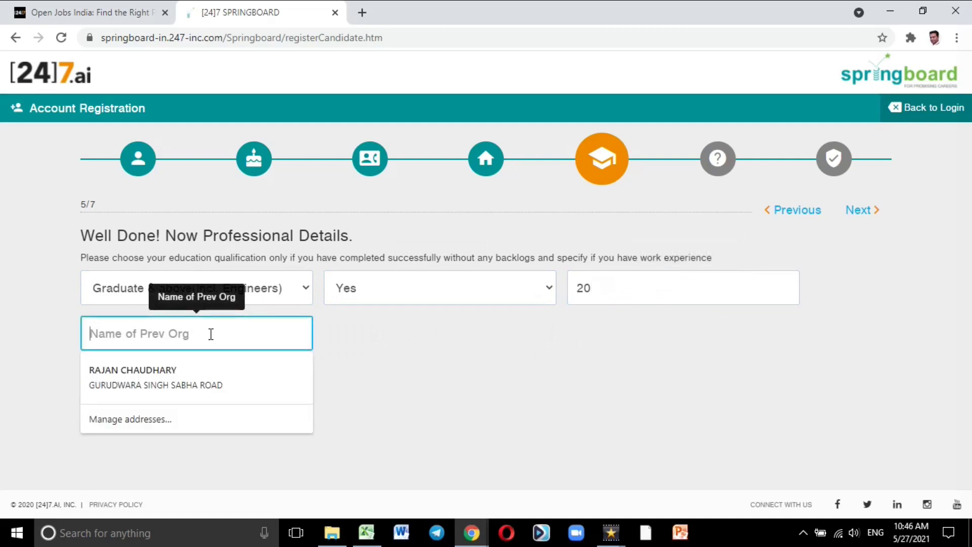
{"action": "type", "text": "Chauh"}
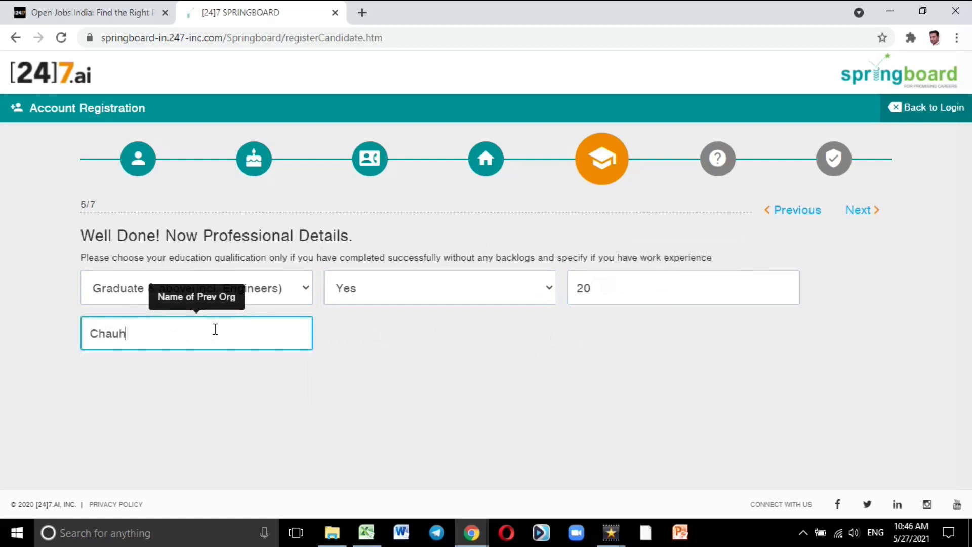
{"action": "key", "text": "BackSpace"}
{"action": "type", "text": "dhary Computers"}
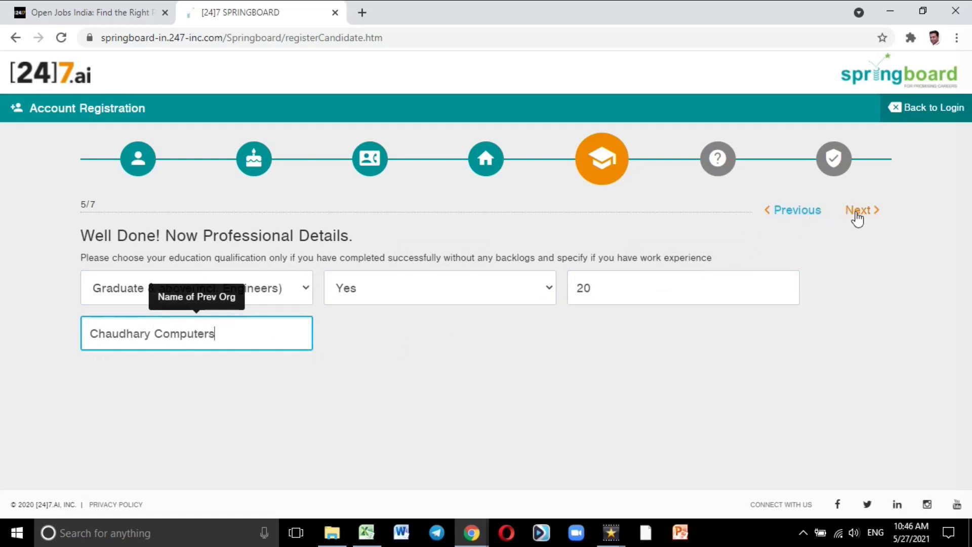
{"action": "left_click", "coordinate": [859, 214]}
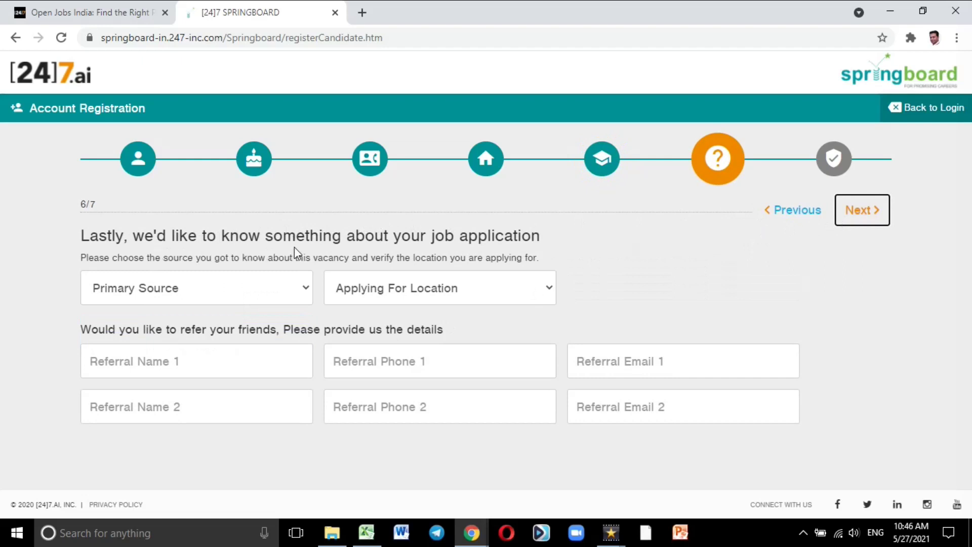
Step: Choose primary source Consultant, consultant Beyond Careers and location Bangalore, then proceed to verification
{"action": "left_click", "coordinate": [248, 292]}
{"action": "scroll", "coordinate": [250, 227], "scroll_direction": "down", "scroll_amount": 1}
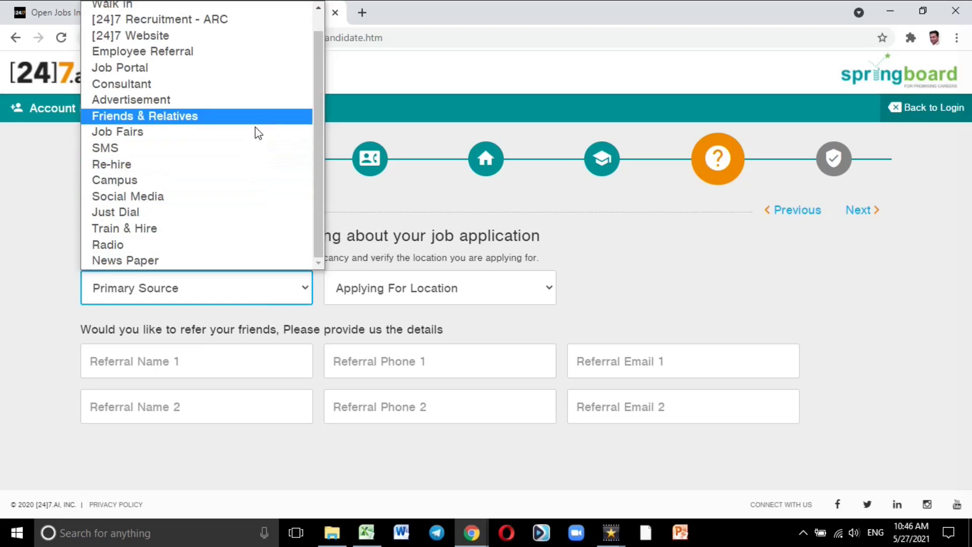
{"action": "left_click", "coordinate": [264, 84]}
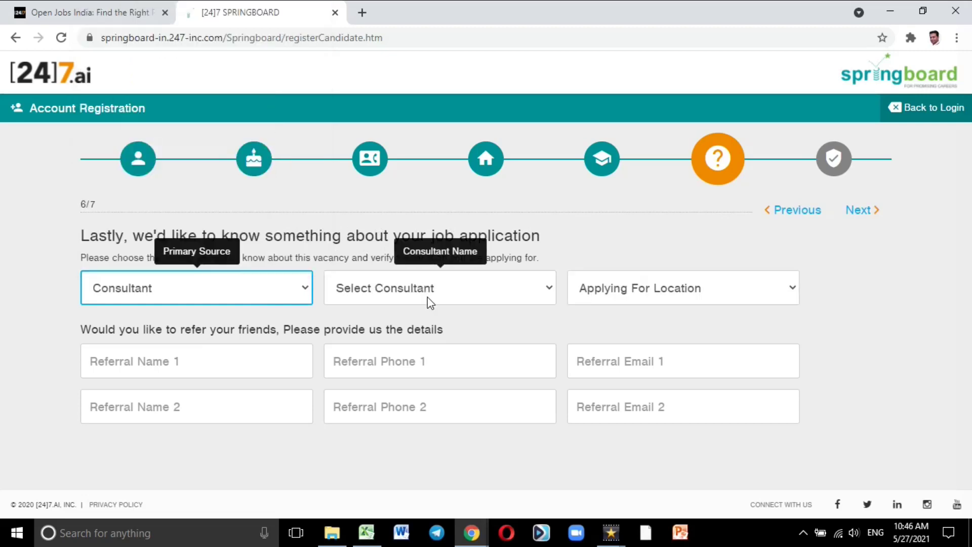
{"action": "left_click", "coordinate": [429, 301]}
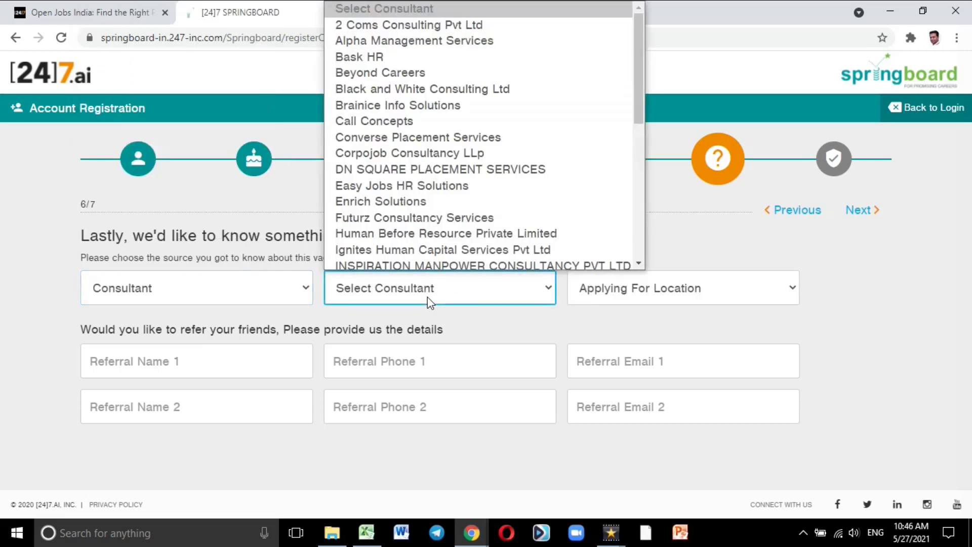
{"action": "left_click", "coordinate": [415, 71]}
{"action": "left_click", "coordinate": [698, 293]}
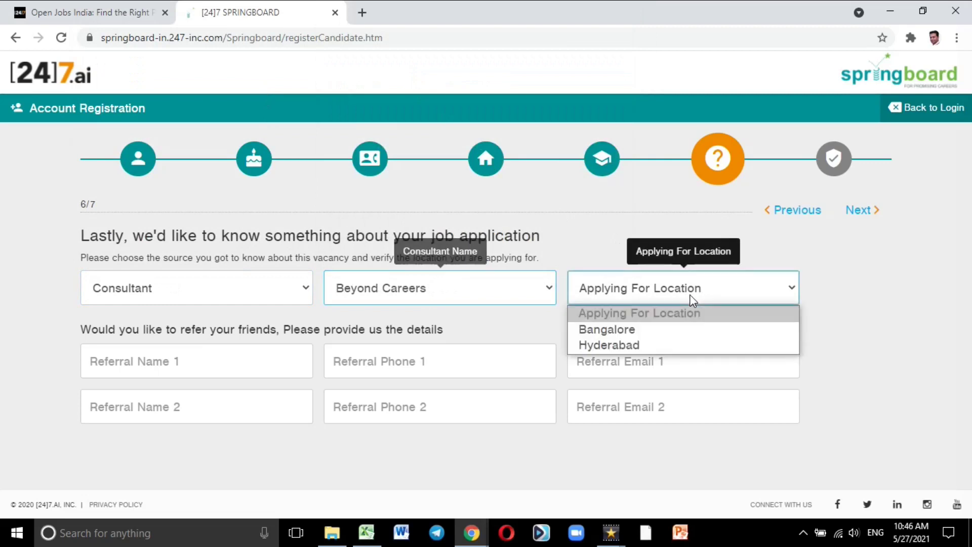
{"action": "left_click", "coordinate": [655, 335]}
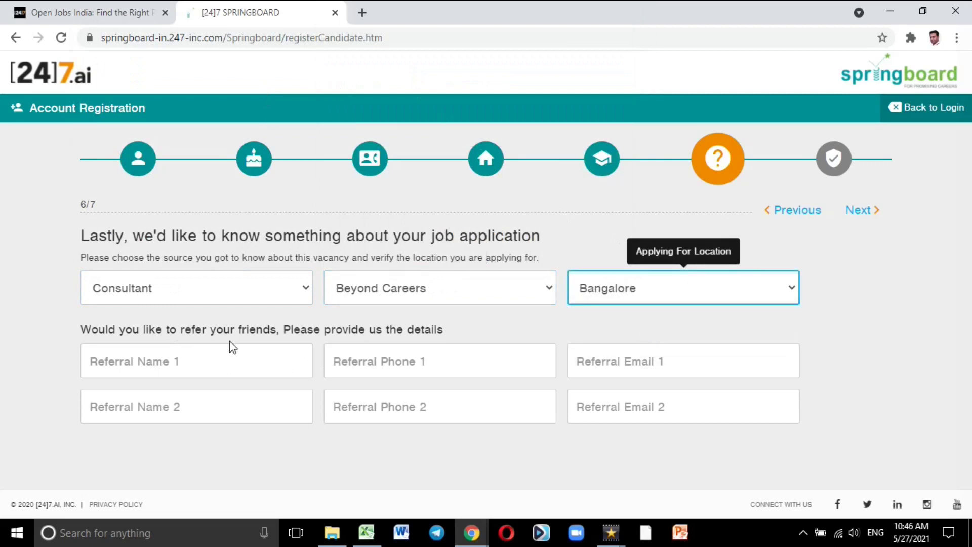
{"action": "left_click", "coordinate": [225, 368]}
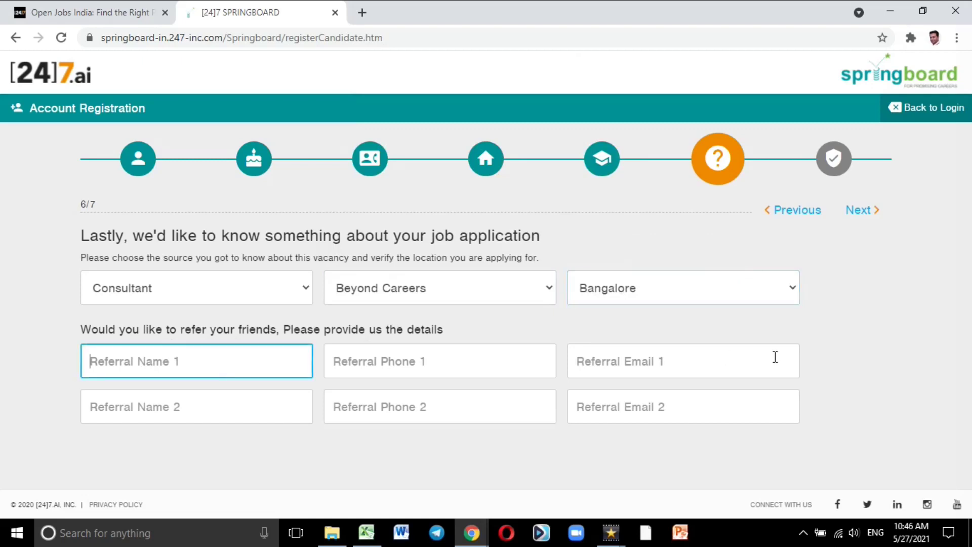
{"action": "left_click", "coordinate": [861, 212]}
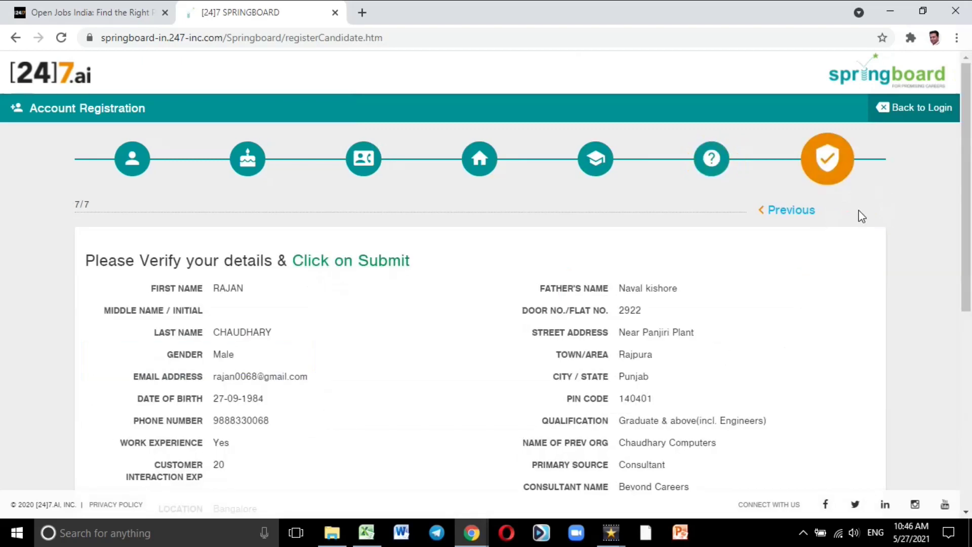
Step: Accept the Terms of Use and true-details declarations, then type the captcha security text
{"action": "scroll", "coordinate": [751, 297], "scroll_direction": "down", "scroll_amount": 6}
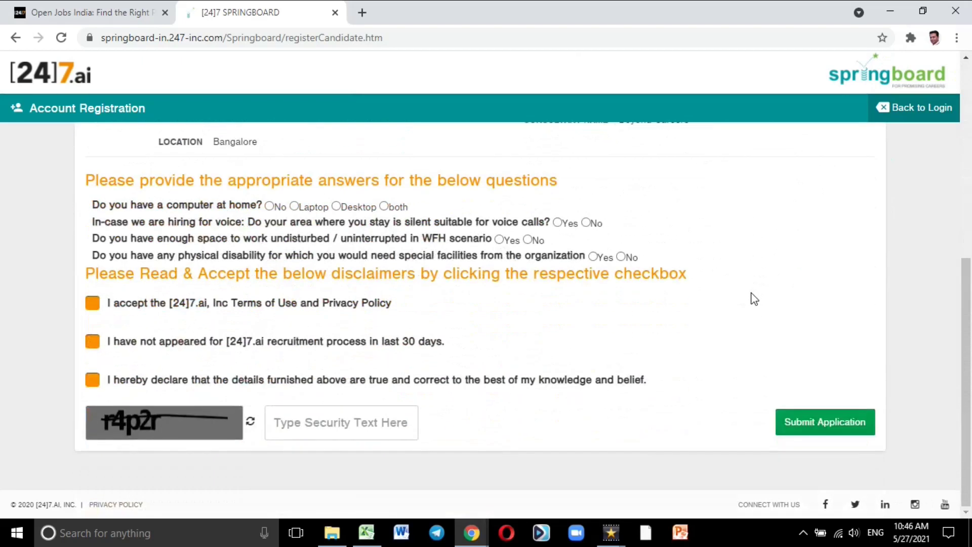
{"action": "left_click", "coordinate": [93, 303]}
{"action": "left_click", "coordinate": [91, 383]}
{"action": "left_click", "coordinate": [328, 427]}
{"action": "type", "text": "r"}
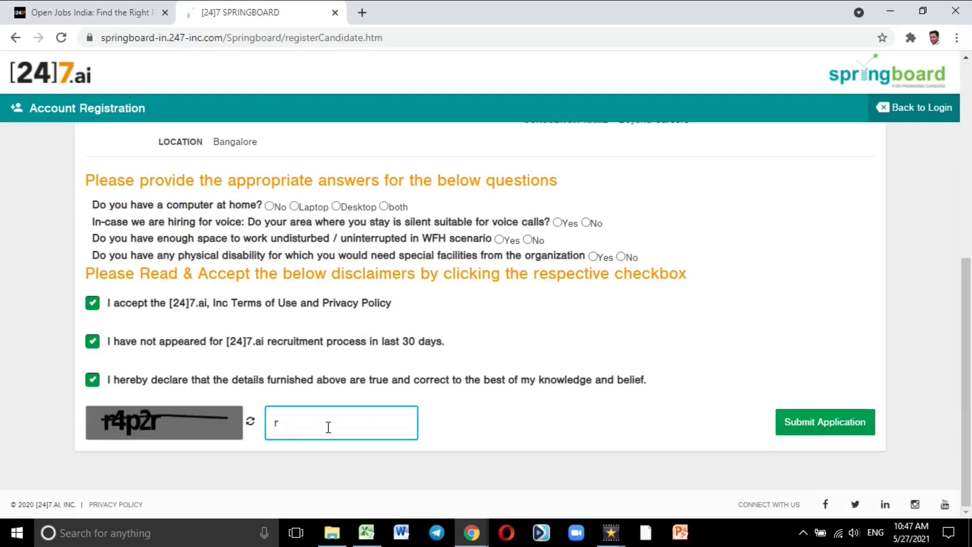
{"action": "type", "text": "p2r"}
{"action": "scroll", "coordinate": [532, 313], "scroll_direction": "up", "scroll_amount": 8}
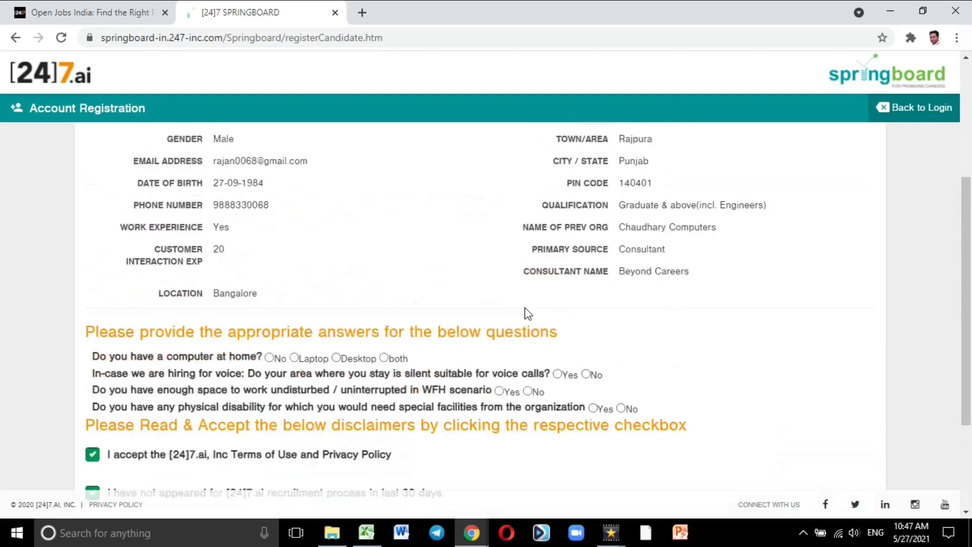
{"action": "scroll", "coordinate": [668, 405], "scroll_direction": "down", "scroll_amount": 6}
{"action": "scroll", "coordinate": [734, 440], "scroll_direction": "down", "scroll_amount": 2}
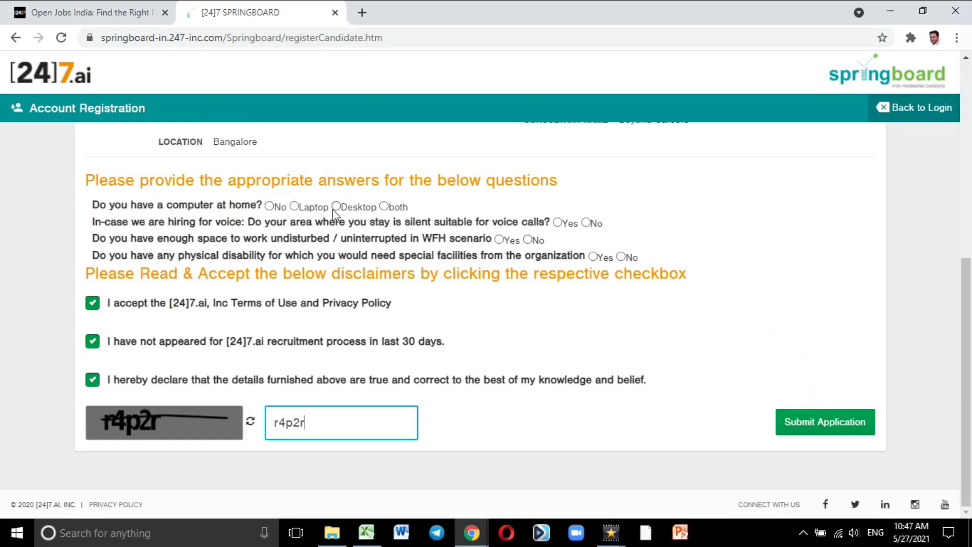
Step: Answer Yes to having a laptop with web camera, a headset with mike and a LAN cable
{"action": "left_click", "coordinate": [293, 208]}
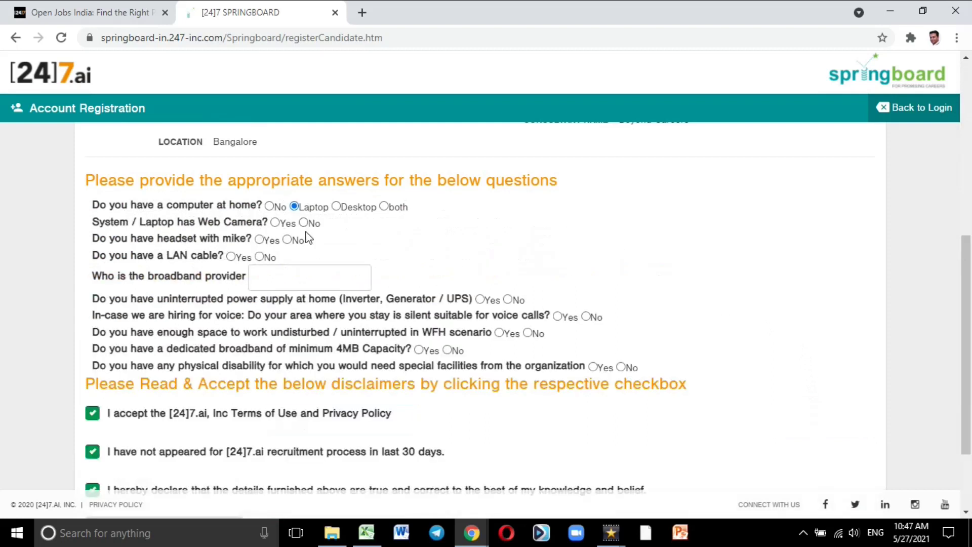
{"action": "left_click", "coordinate": [276, 223]}
{"action": "left_click", "coordinate": [259, 240]}
{"action": "left_click", "coordinate": [241, 255]}
{"action": "scroll", "coordinate": [555, 304], "scroll_direction": "down", "scroll_amount": 2}
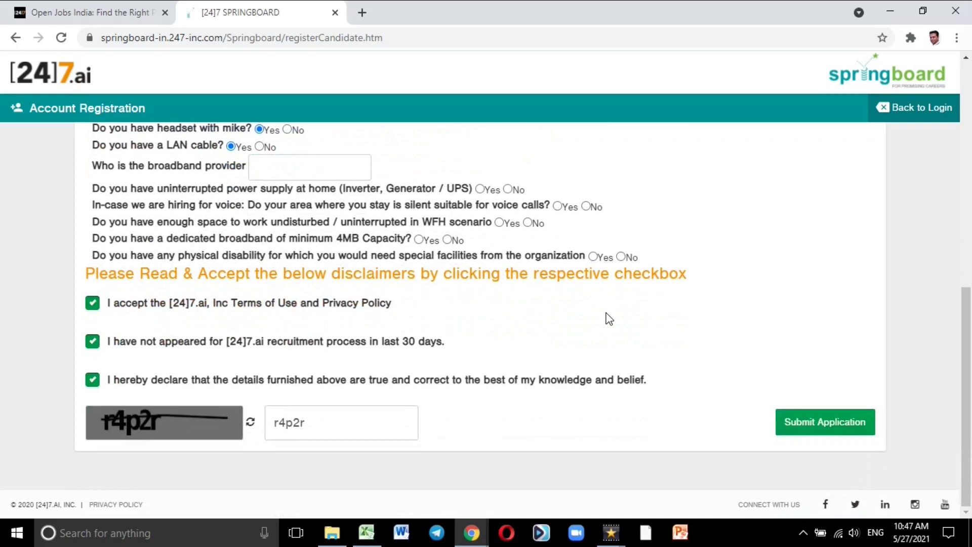
{"action": "scroll", "coordinate": [609, 319], "scroll_direction": "up", "scroll_amount": 10}
{"action": "scroll", "coordinate": [609, 319], "scroll_direction": "down", "scroll_amount": 10}
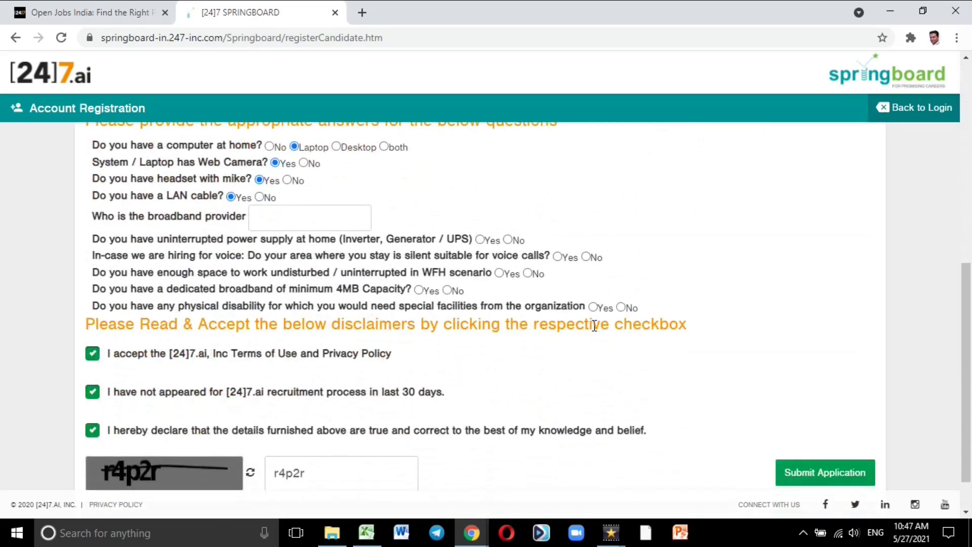
Step: Confirm power supply with under 2 hours backup, quiet space, 4MB broadband and disability Yes, then submit
{"action": "left_click", "coordinate": [480, 239]}
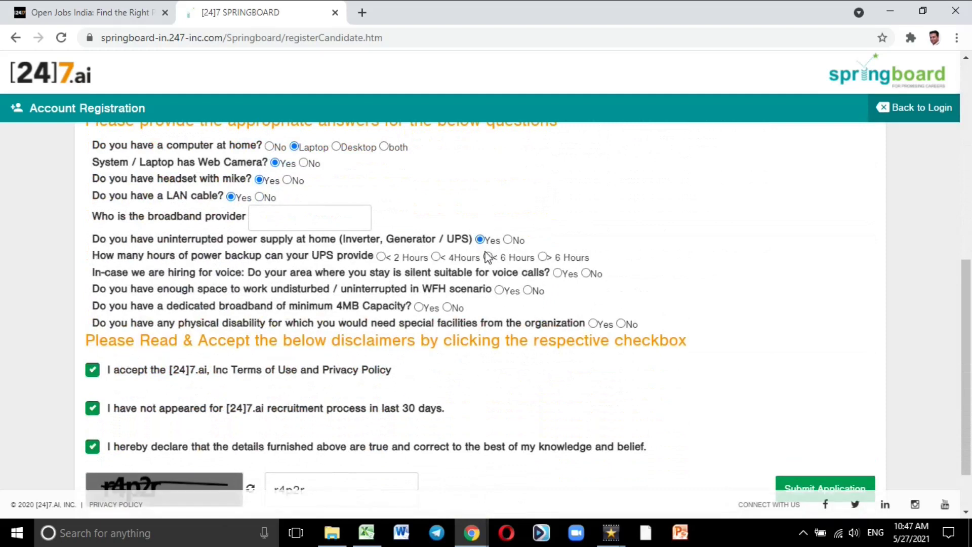
{"action": "left_click", "coordinate": [381, 257]}
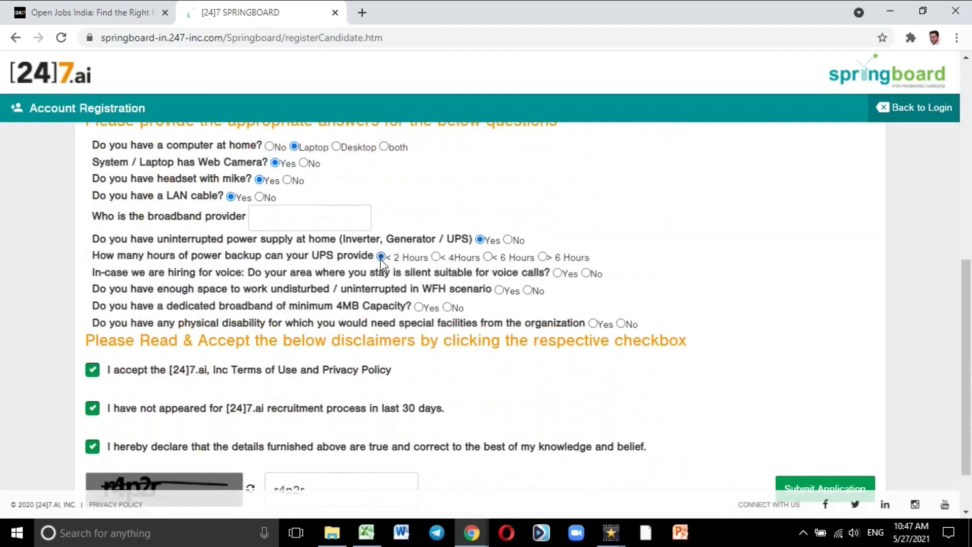
{"action": "left_click", "coordinate": [557, 273]}
{"action": "left_click", "coordinate": [498, 290]}
{"action": "left_click", "coordinate": [419, 307]}
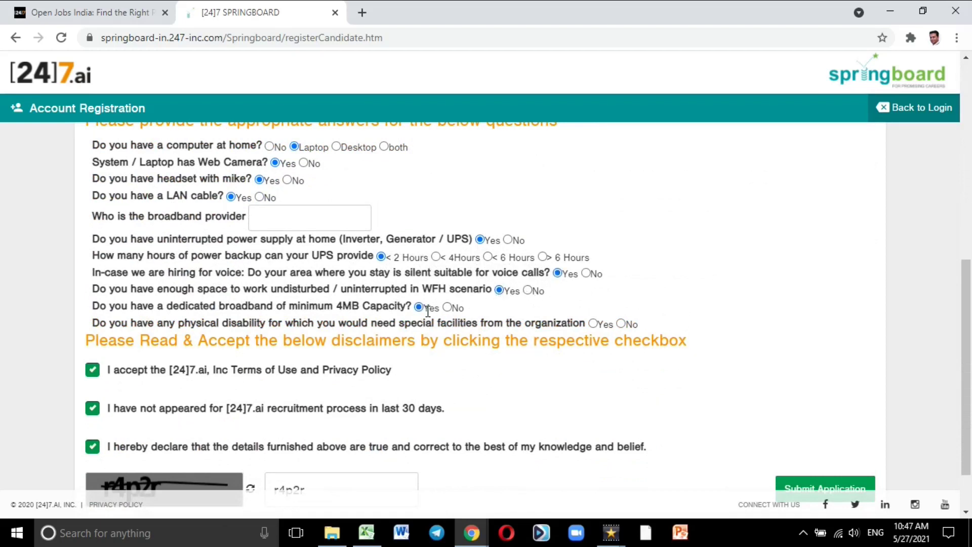
{"action": "left_click", "coordinate": [592, 325]}
{"action": "scroll", "coordinate": [761, 379], "scroll_direction": "down", "scroll_amount": 2}
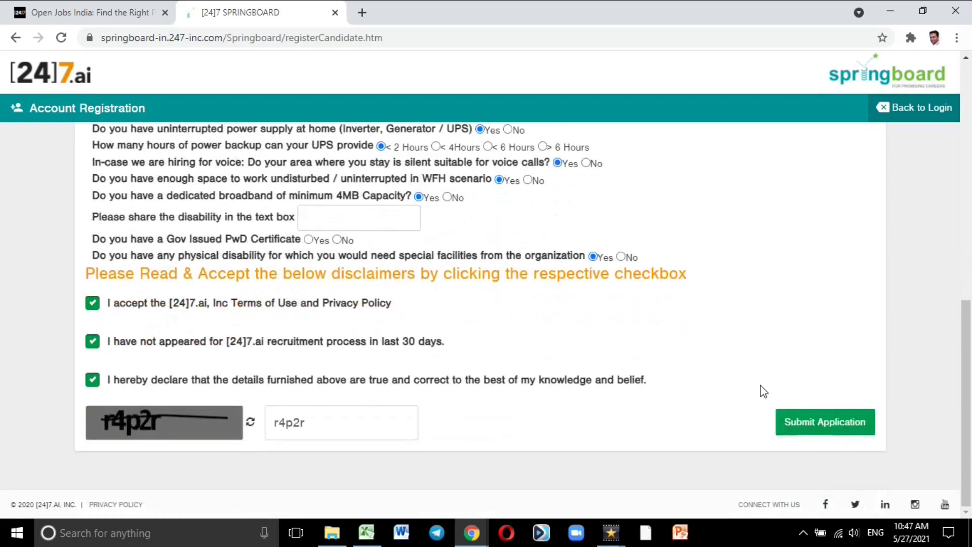
{"action": "left_click", "coordinate": [806, 425]}
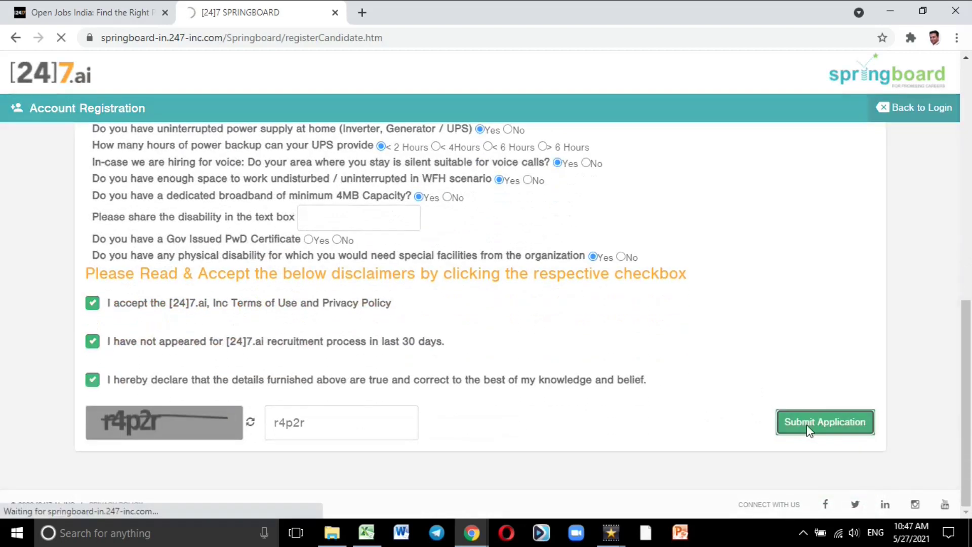